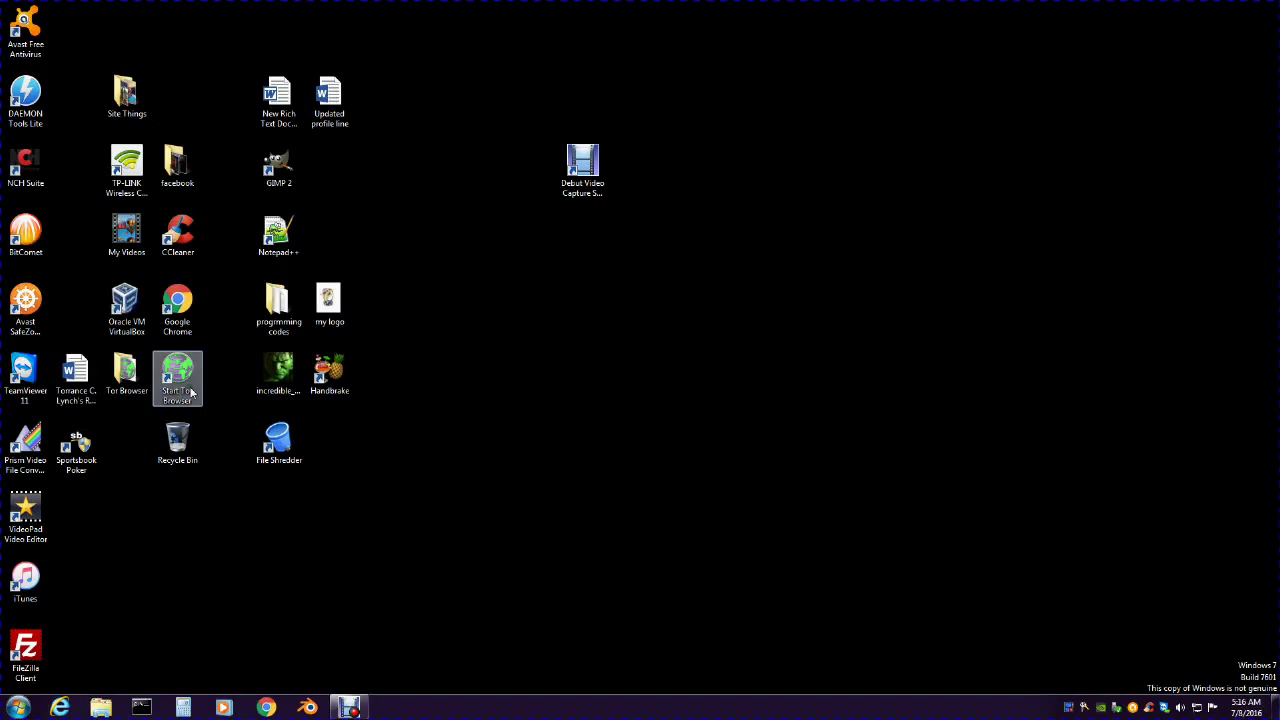
- Launch CCleaner Free and scroll through the Windows tab's Internet Explorer, Explorer and System items
double_click(198, 250)
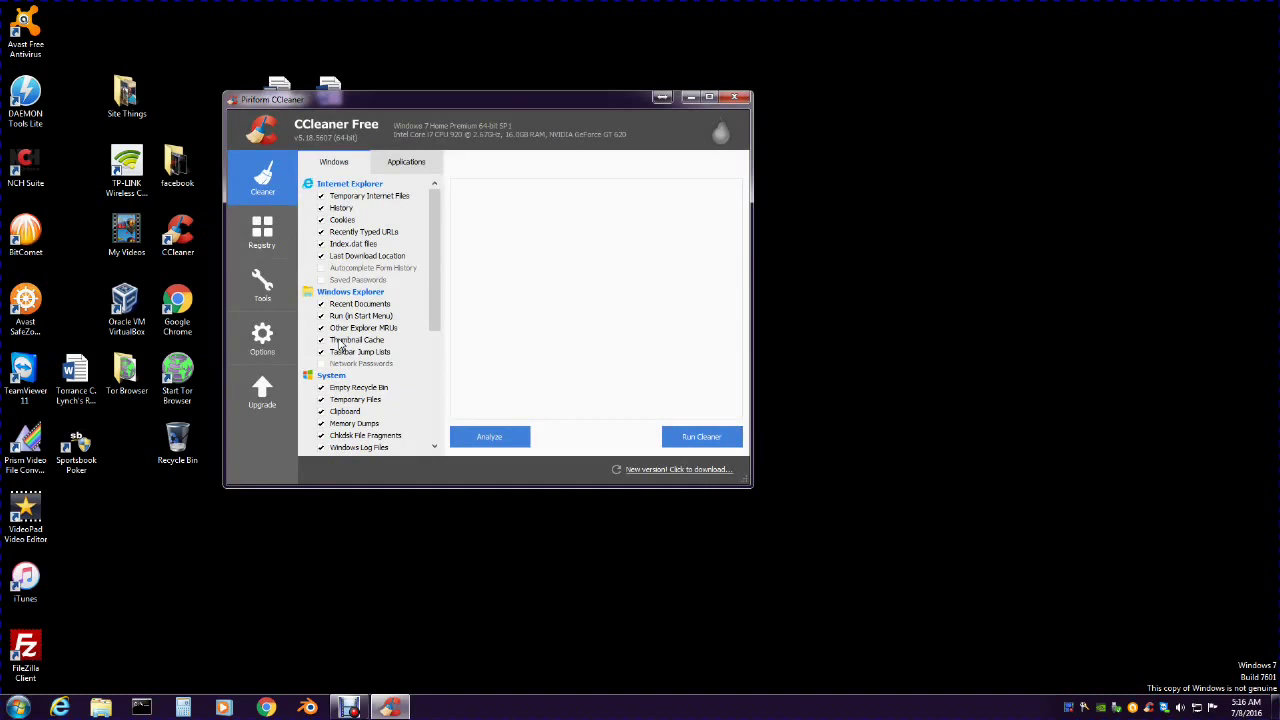
scroll(321, 310, down, 3)
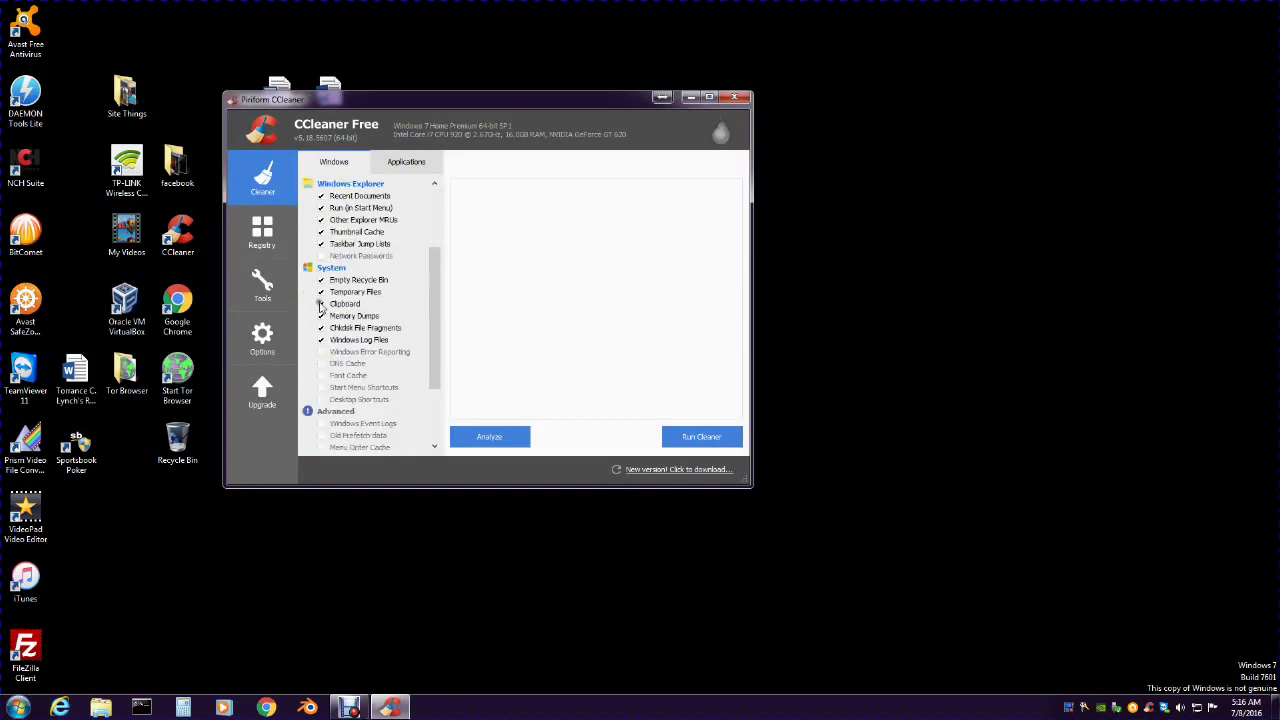
scroll(321, 305, down, 3)
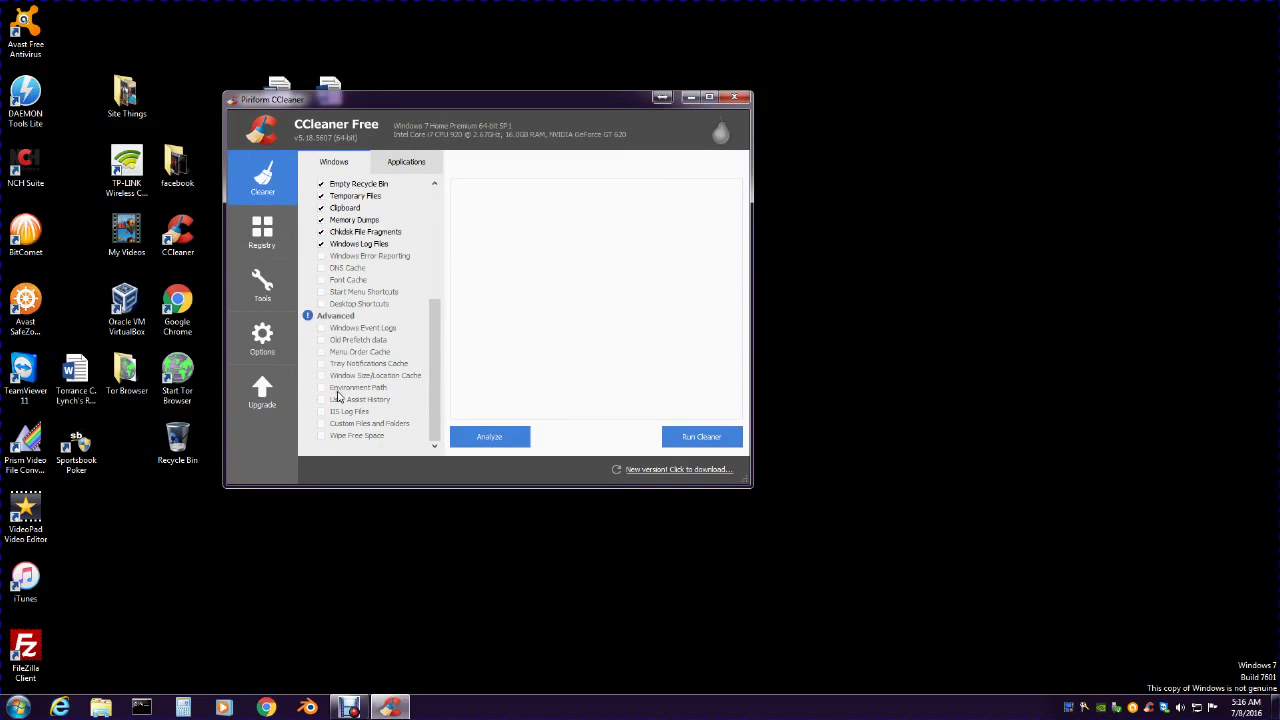
scroll(337, 396, up, 6)
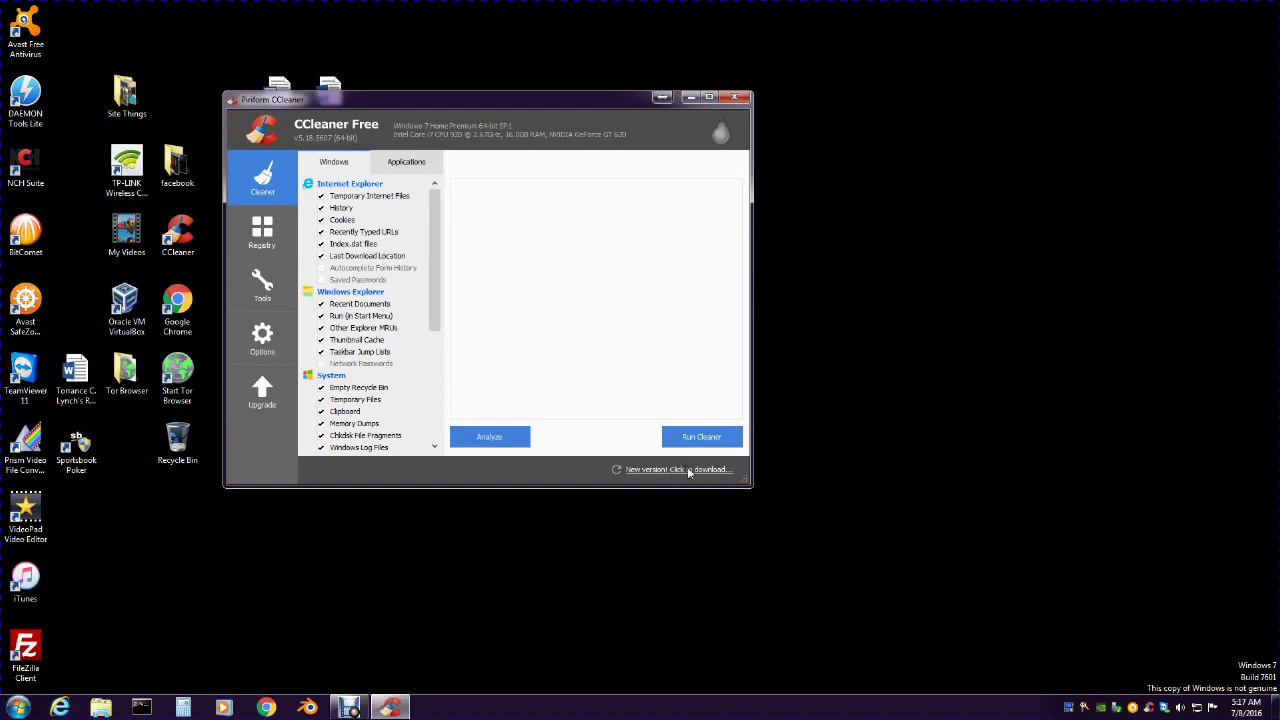
- Run the cleaner three times with permanent deletion, finally removing the 4 KB Thumbnail Cache
click(703, 438)
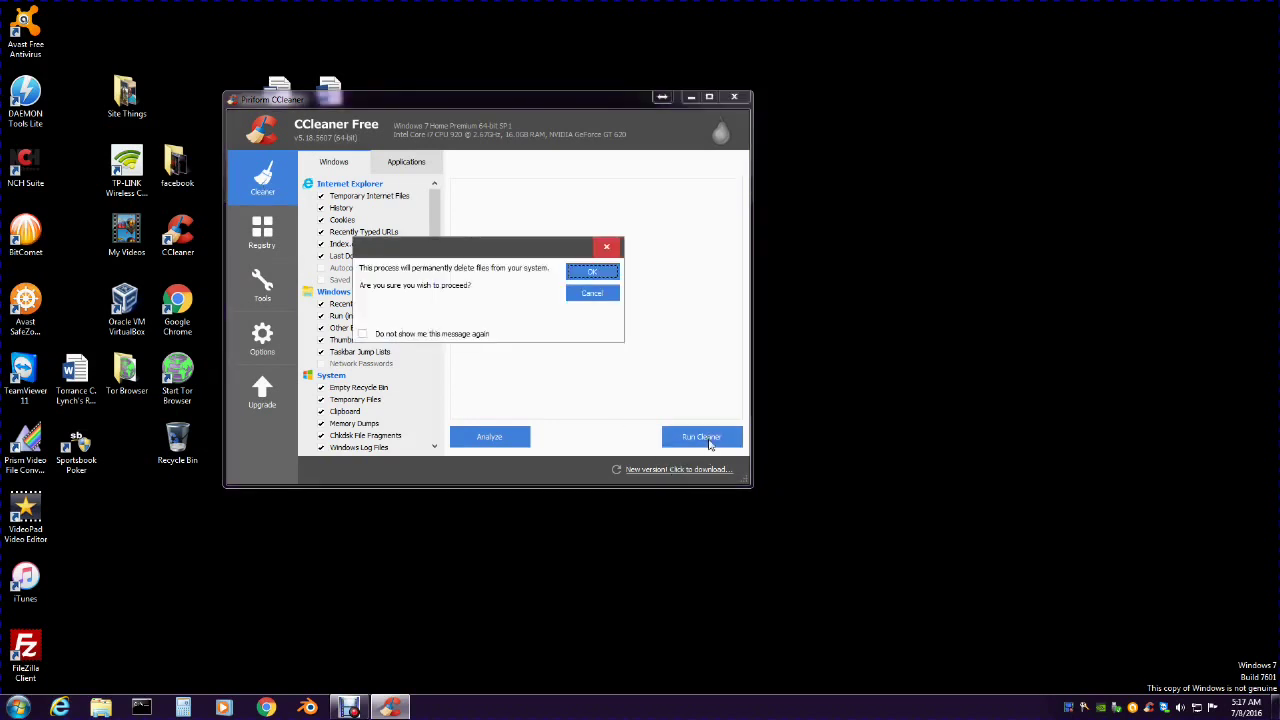
click(590, 274)
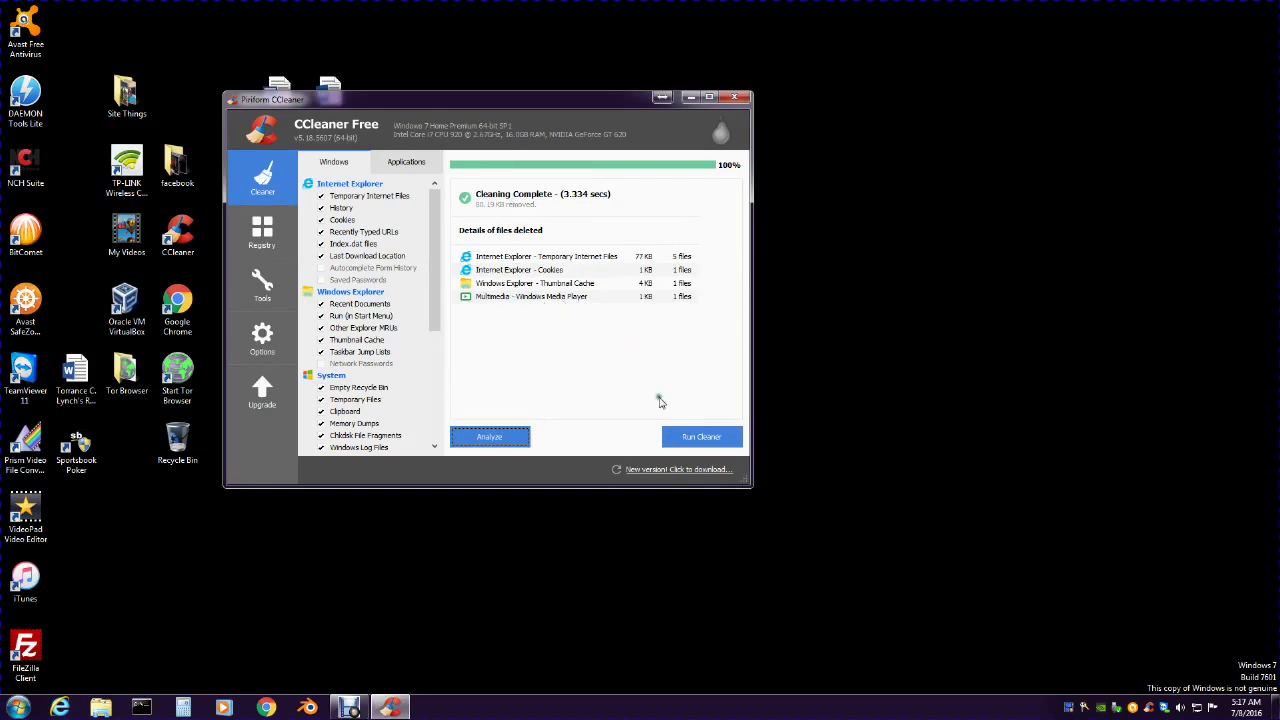
click(691, 439)
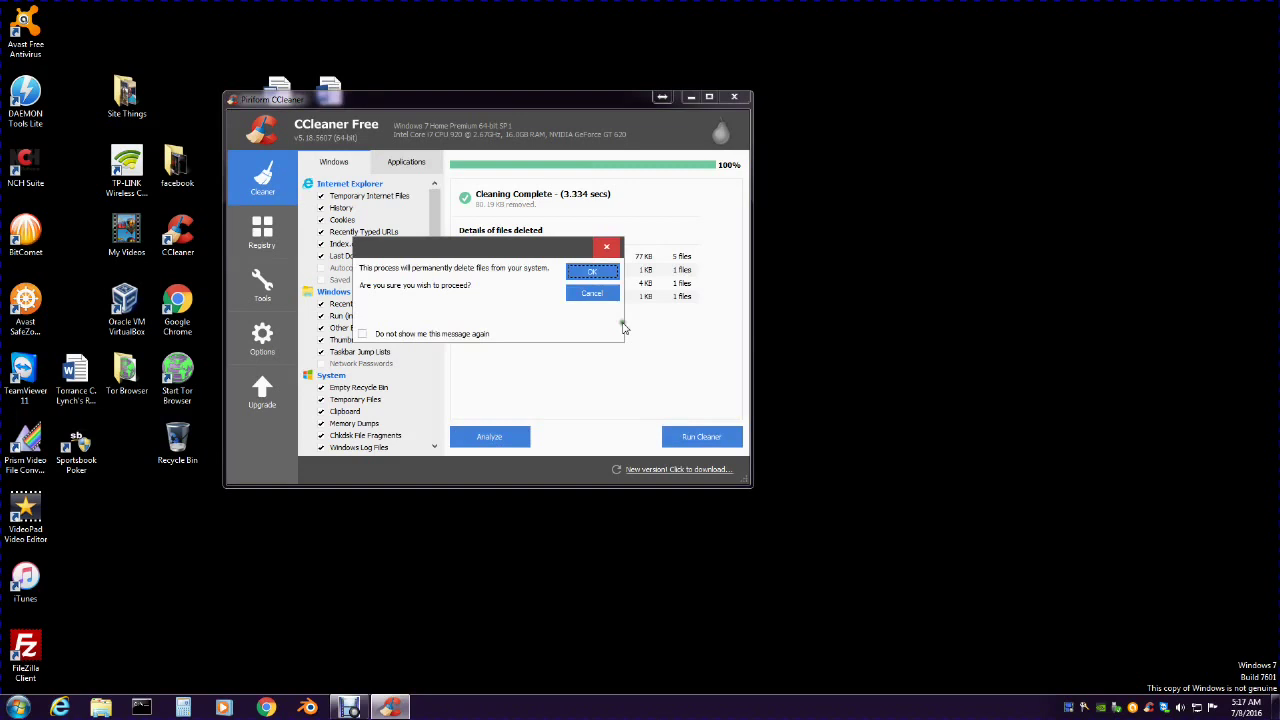
click(593, 274)
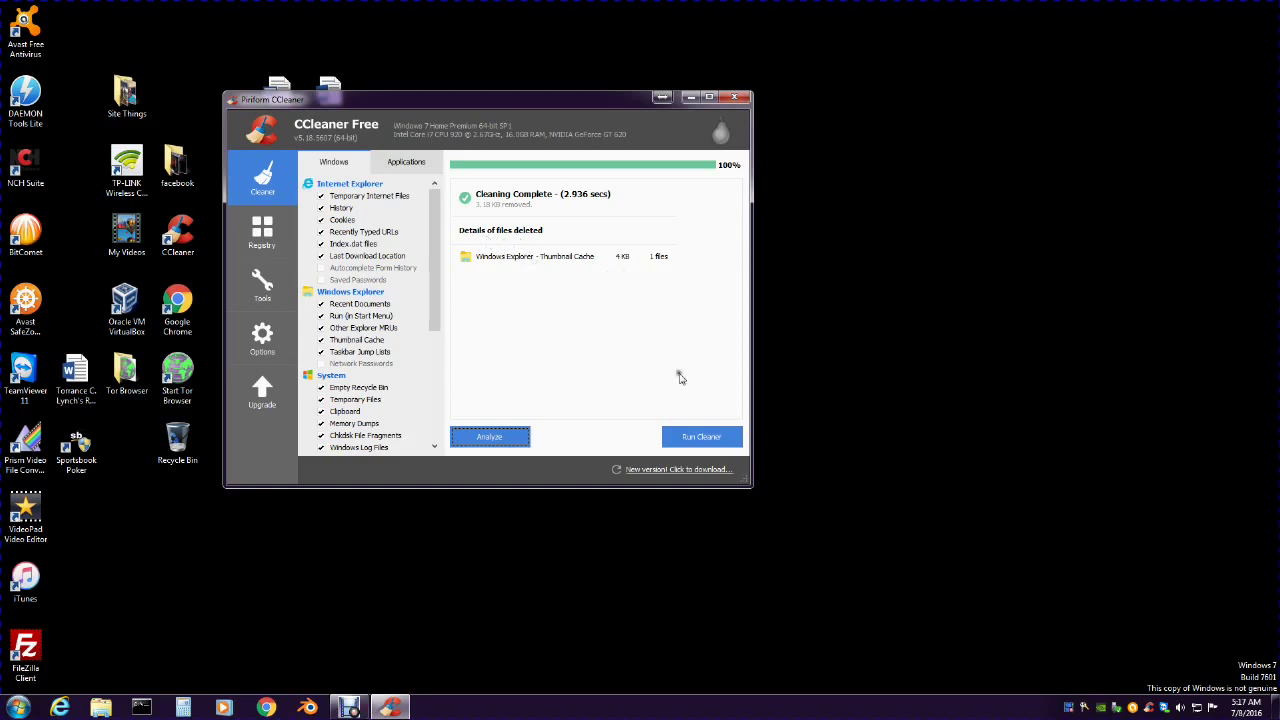
click(698, 440)
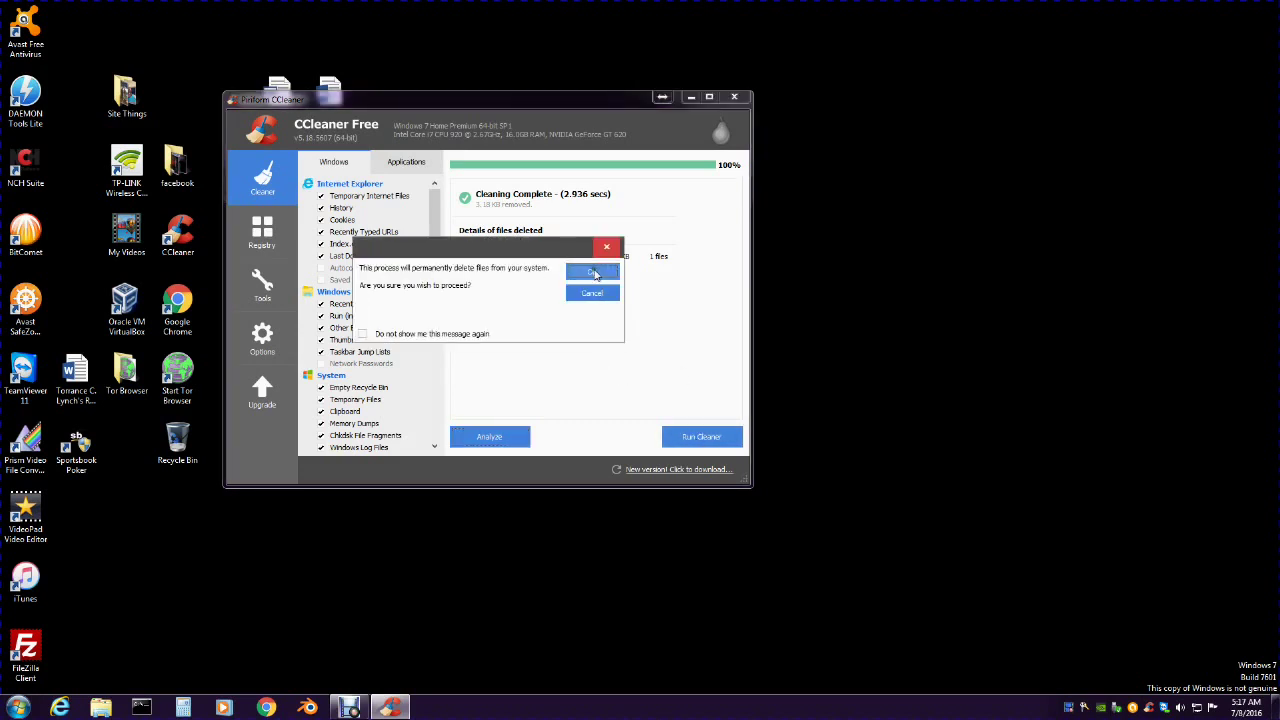
click(592, 271)
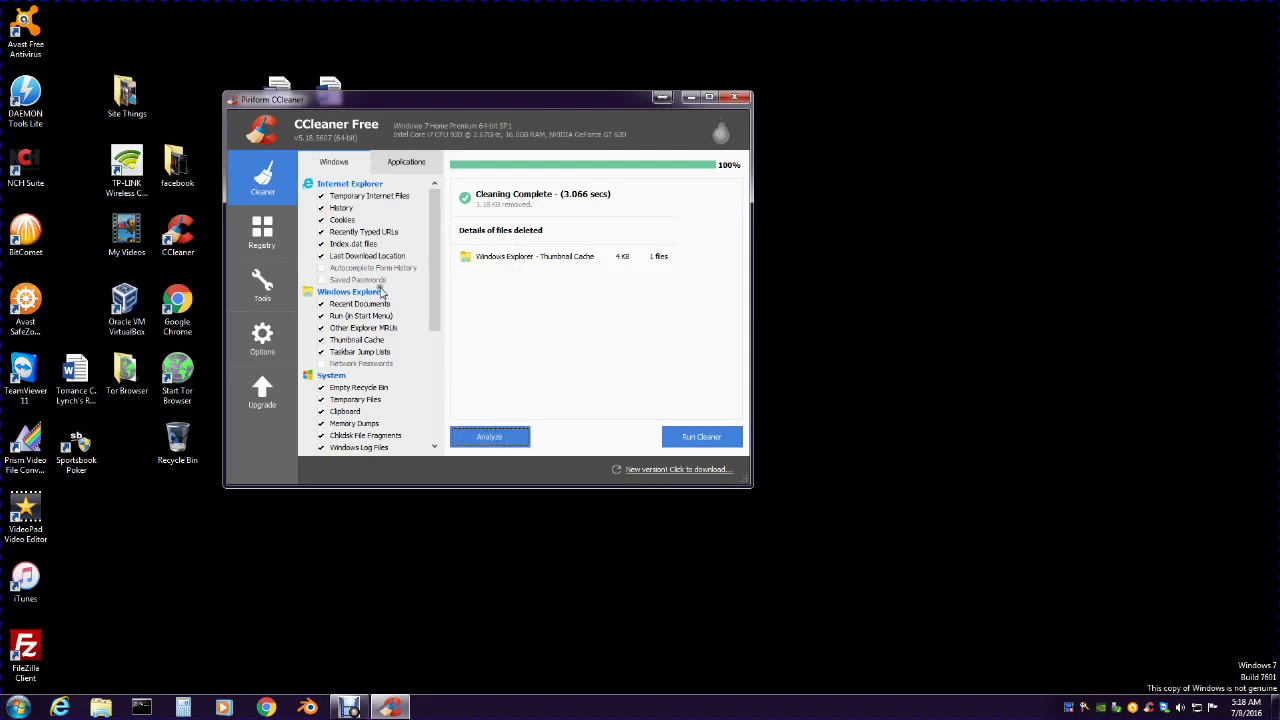
- Scan the registry and fix the invalid file reference without saving a backup
click(272, 238)
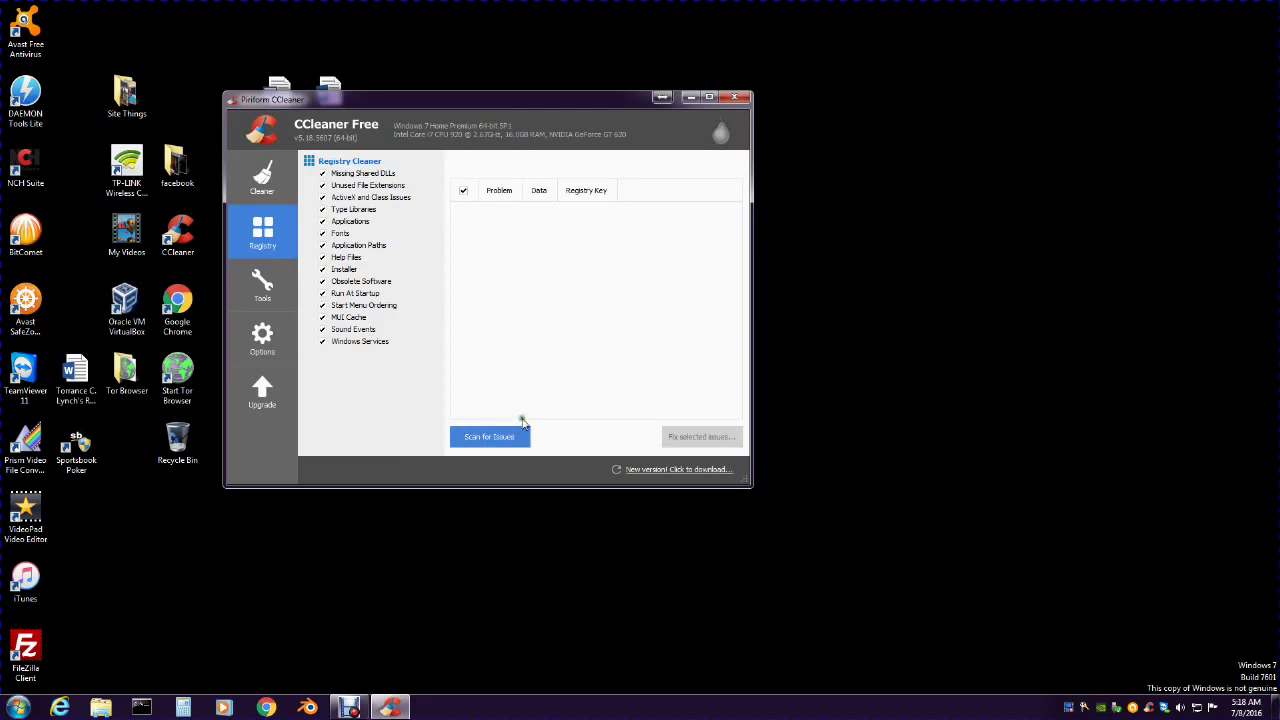
click(496, 440)
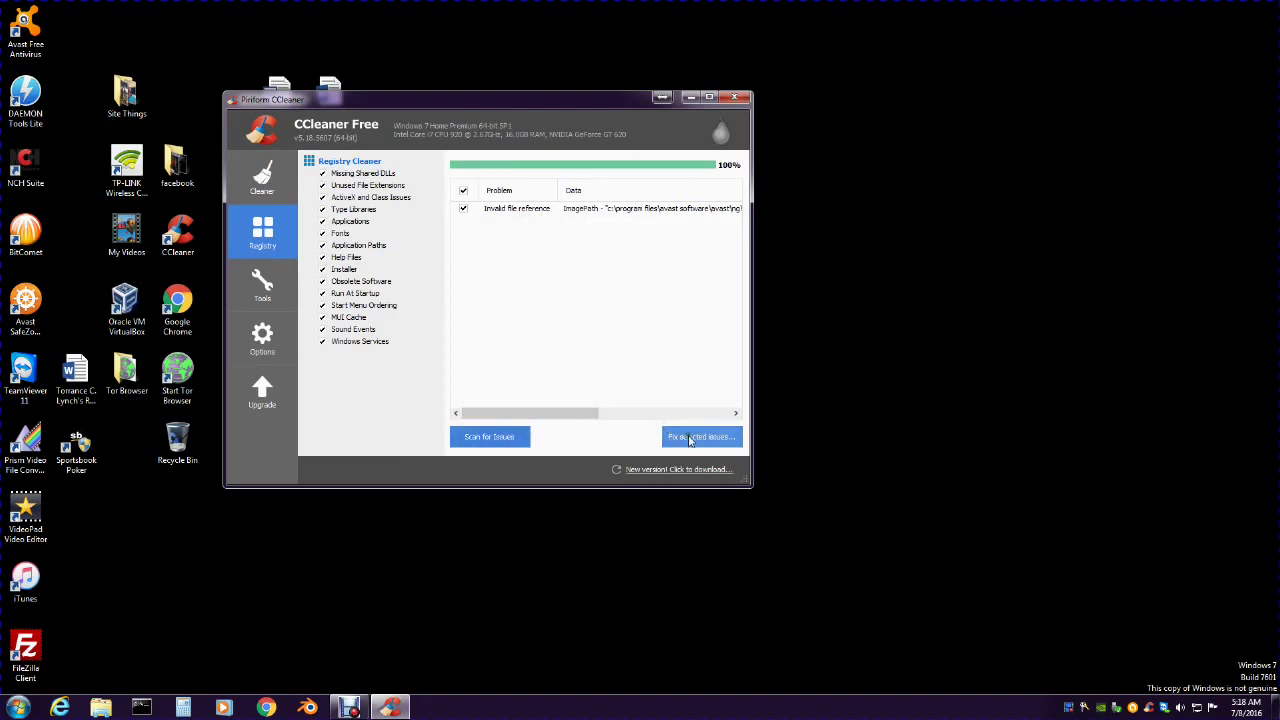
click(695, 441)
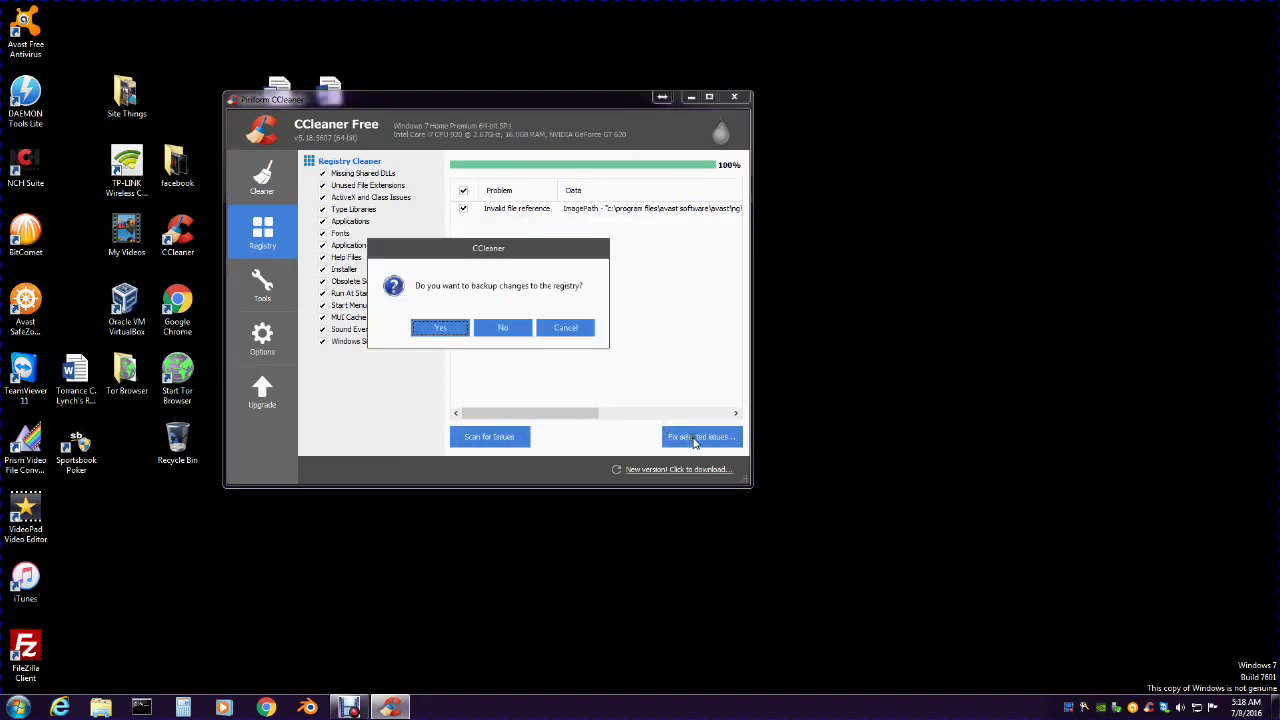
click(505, 339)
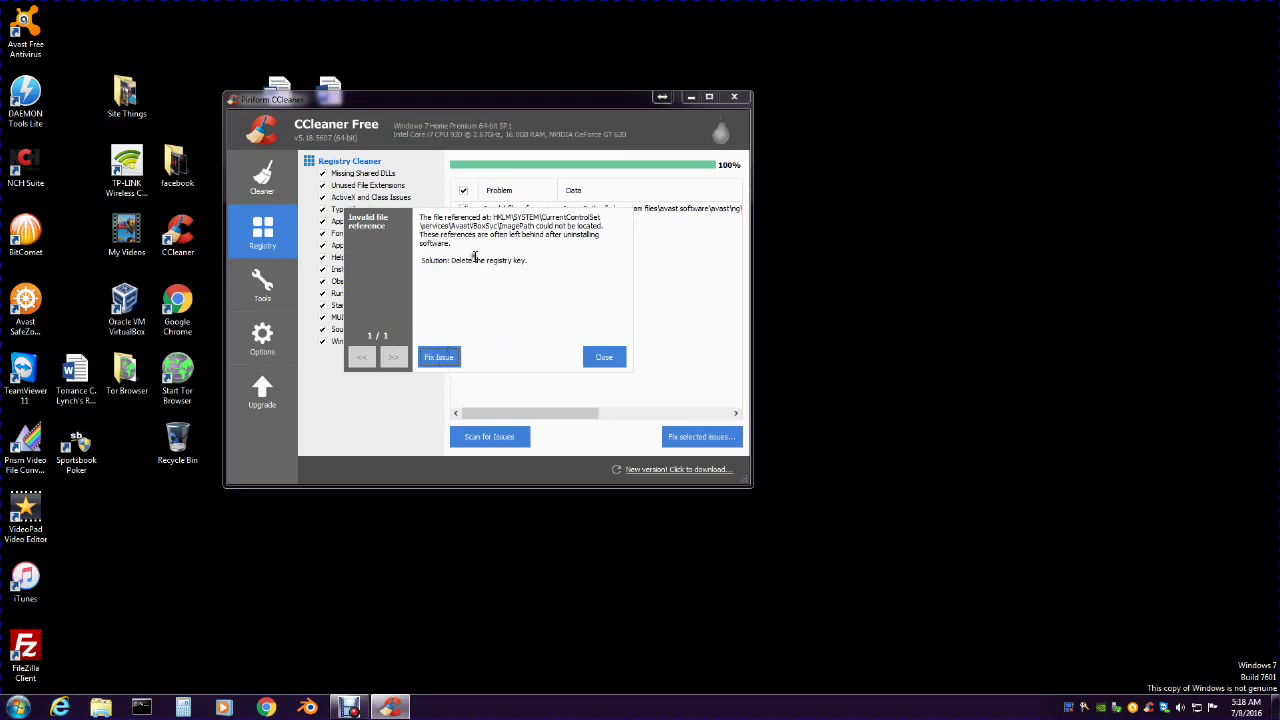
click(439, 358)
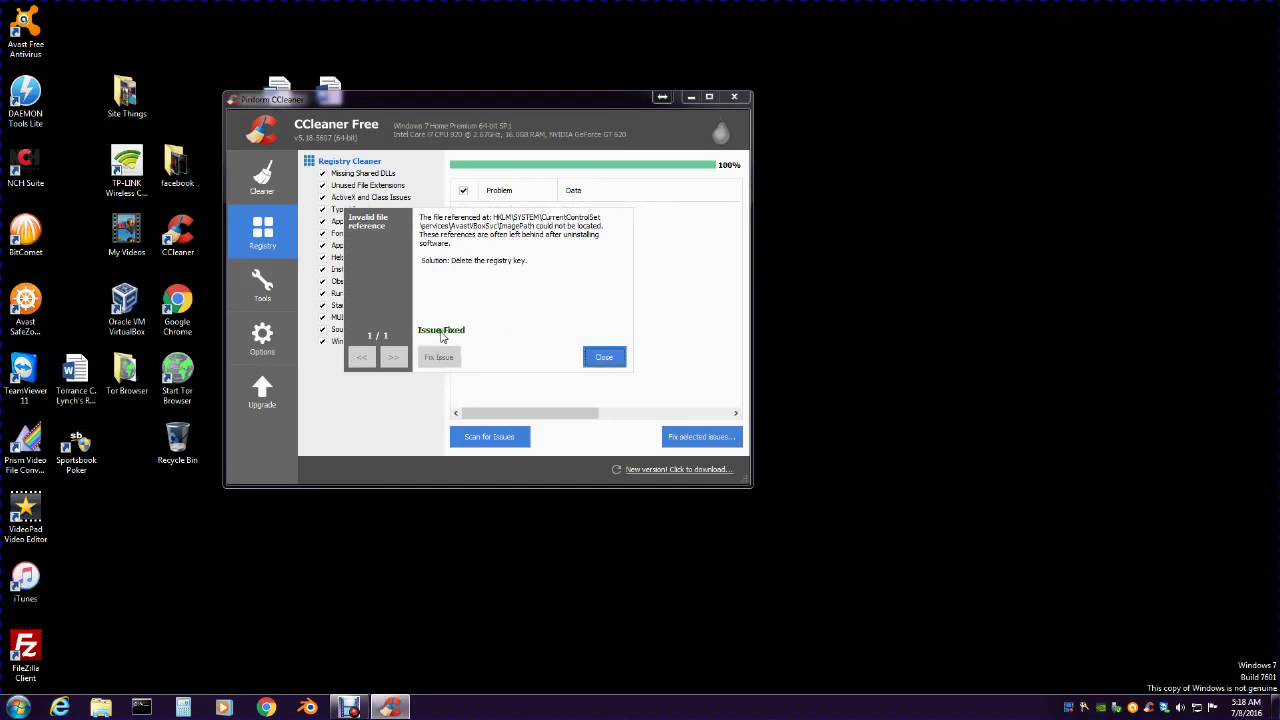
click(604, 360)
- Rescan the registry and fix the newly found invalid file reference, again skipping backup
click(490, 438)
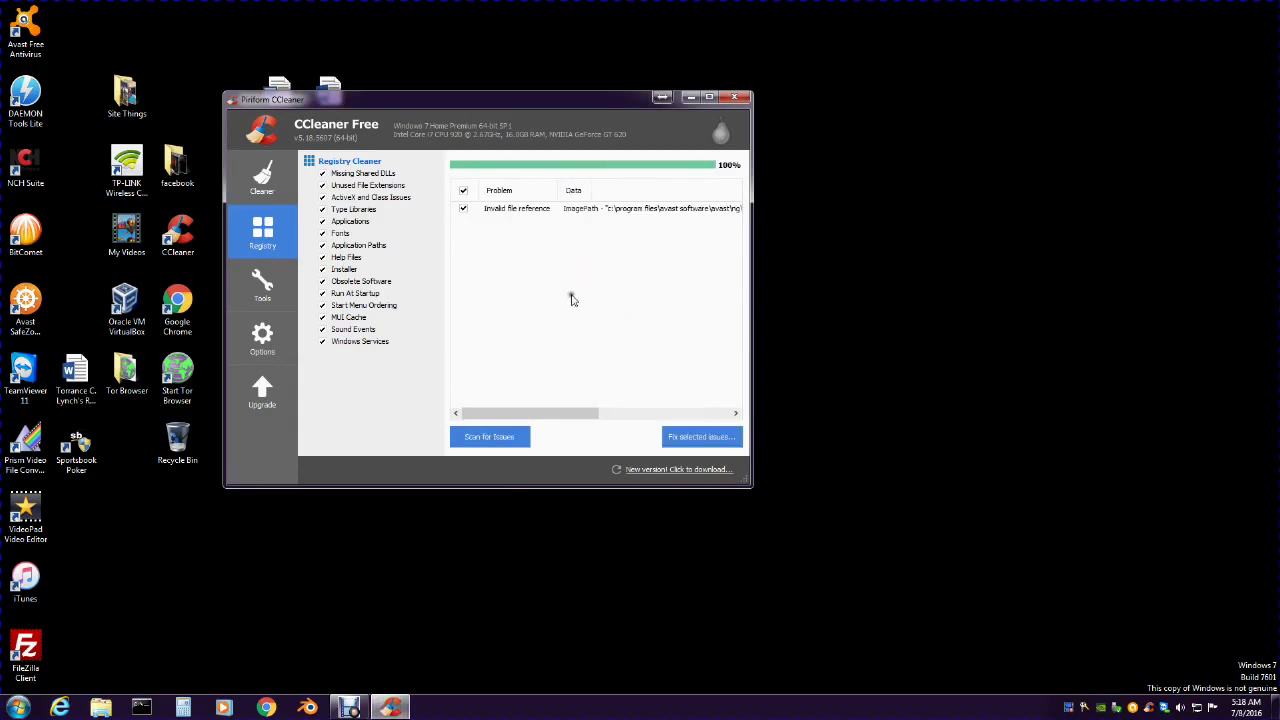
click(676, 436)
click(505, 329)
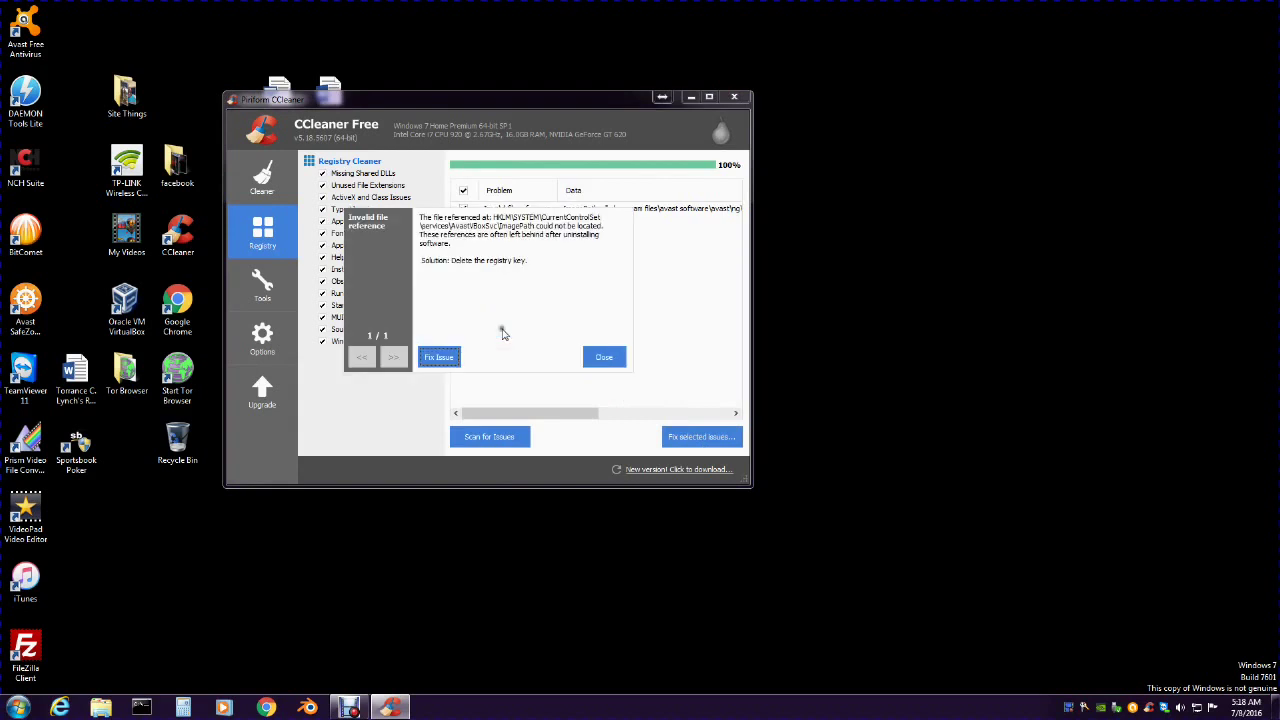
click(448, 362)
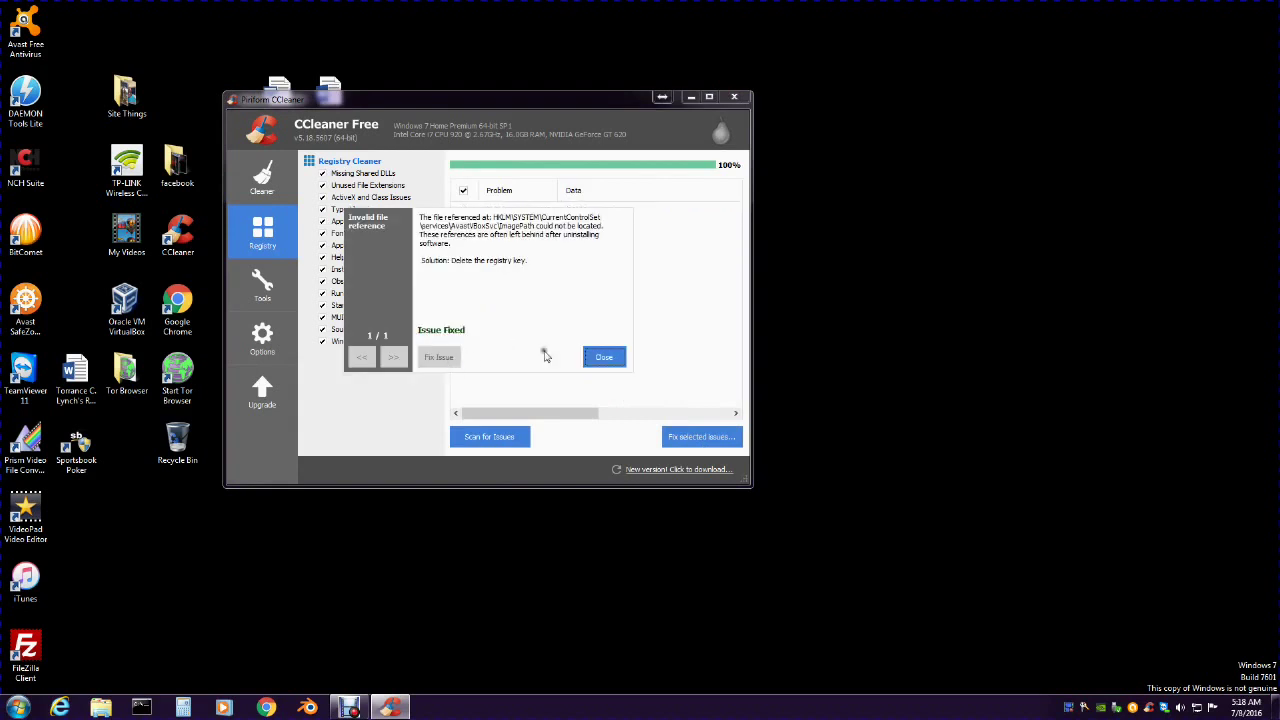
click(602, 358)
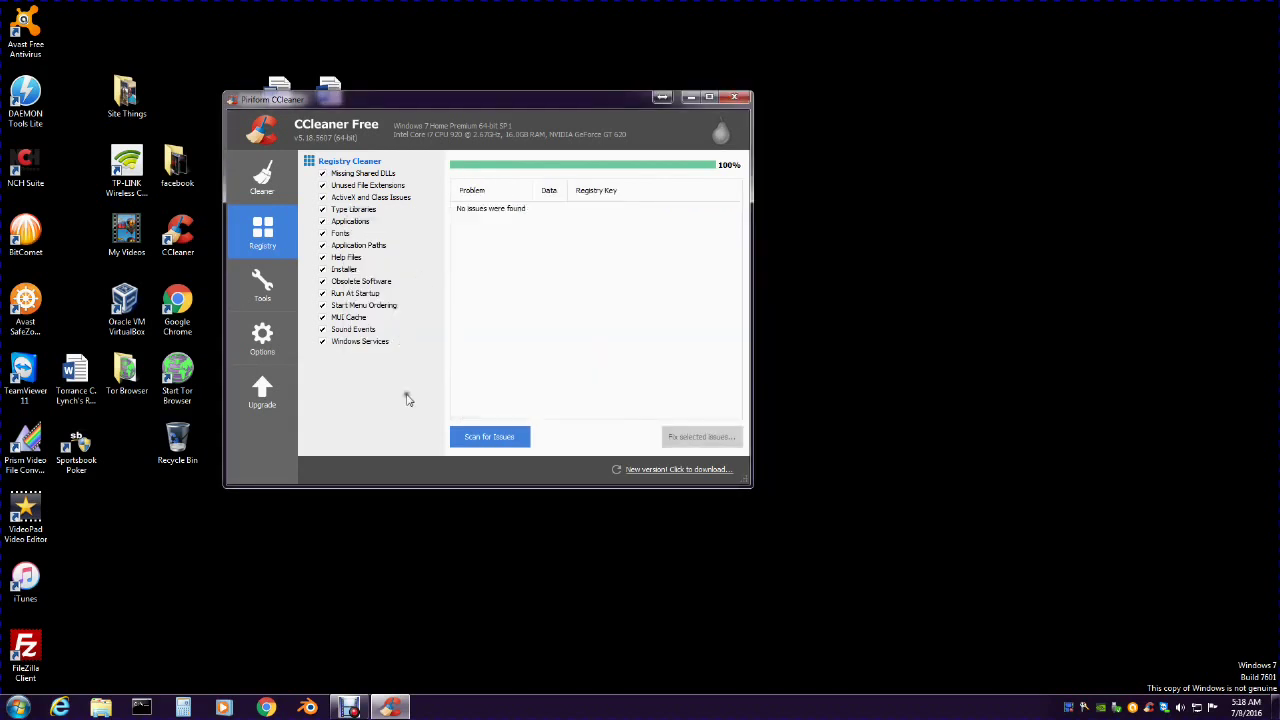
click(258, 287)
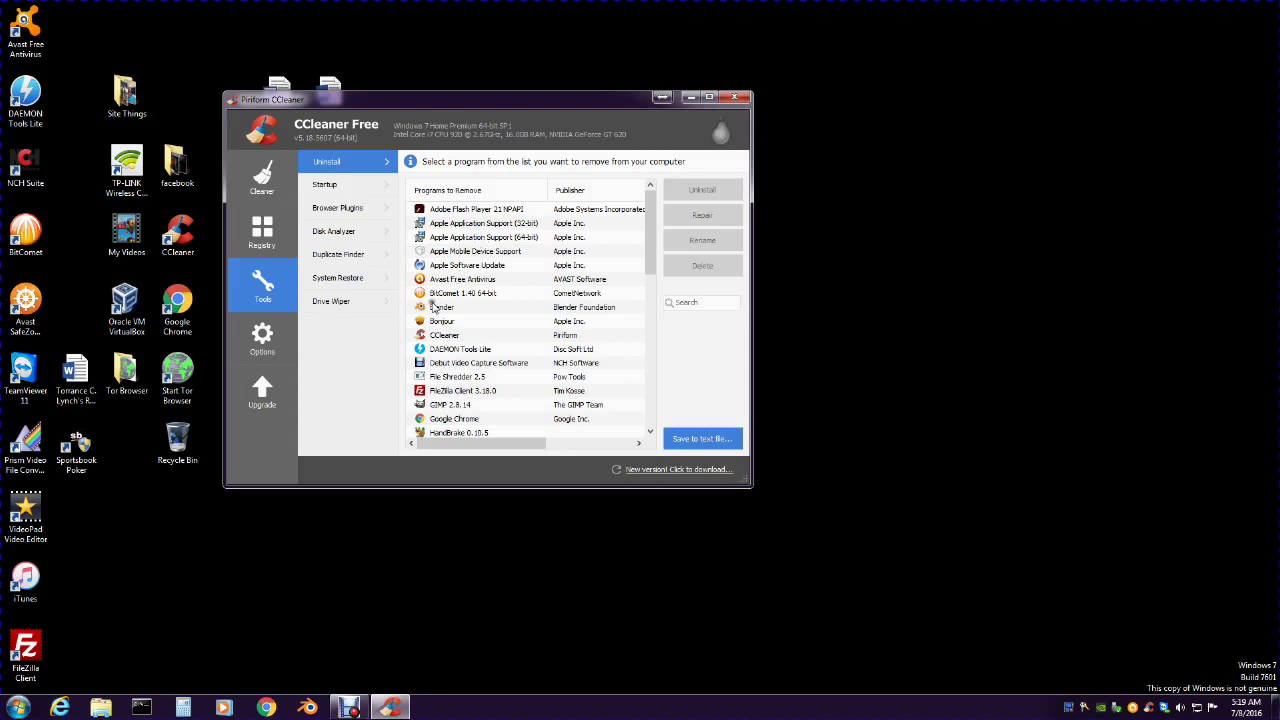
scroll(436, 302, down, 4)
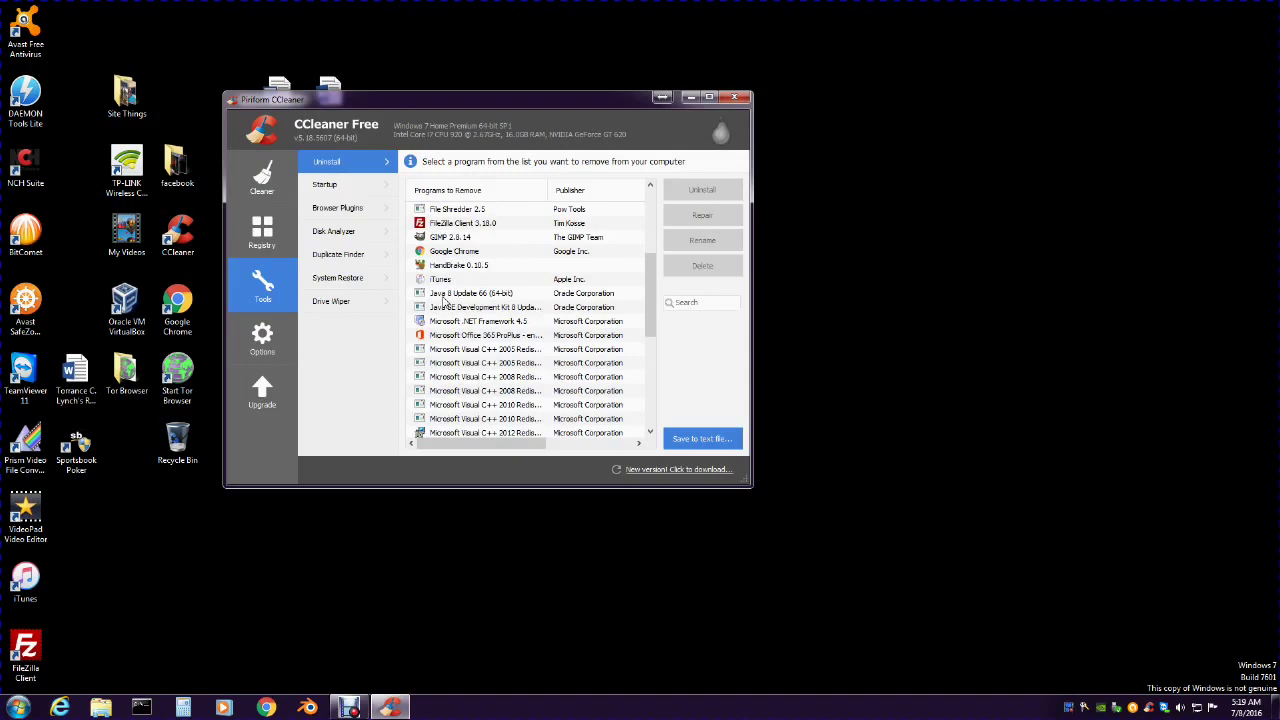
scroll(443, 304, down, 5)
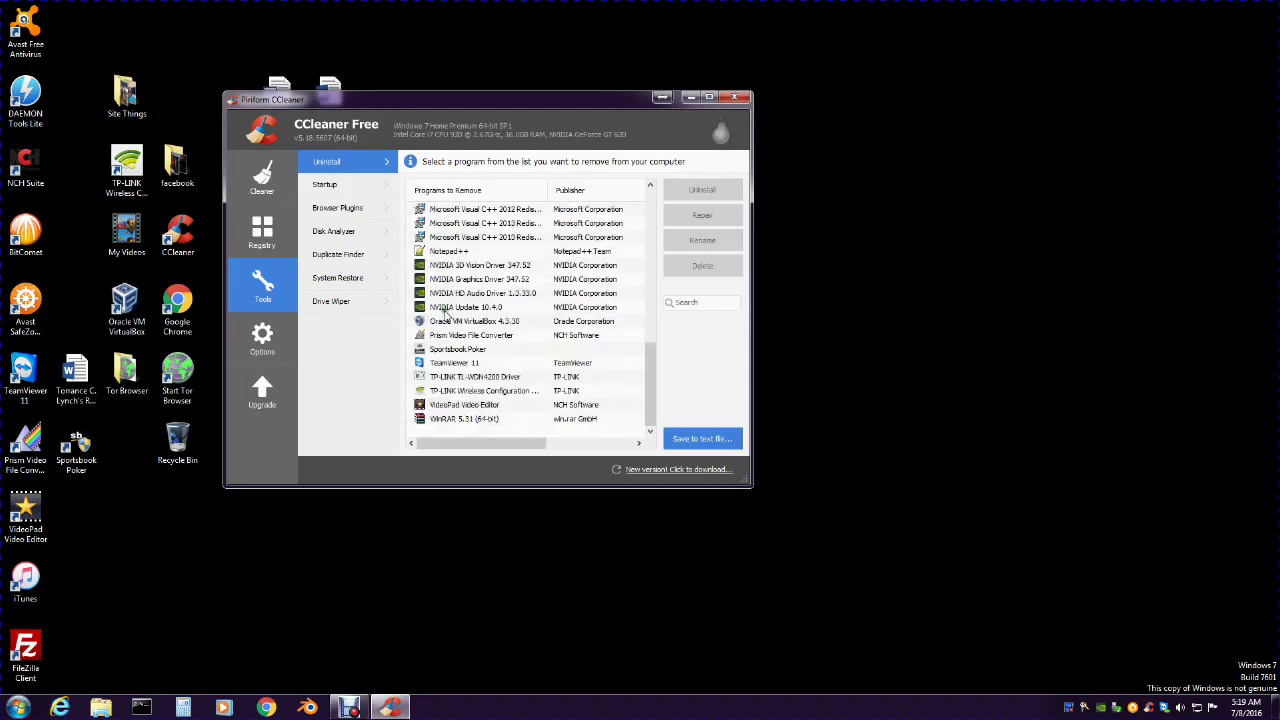
scroll(443, 310, up, 10)
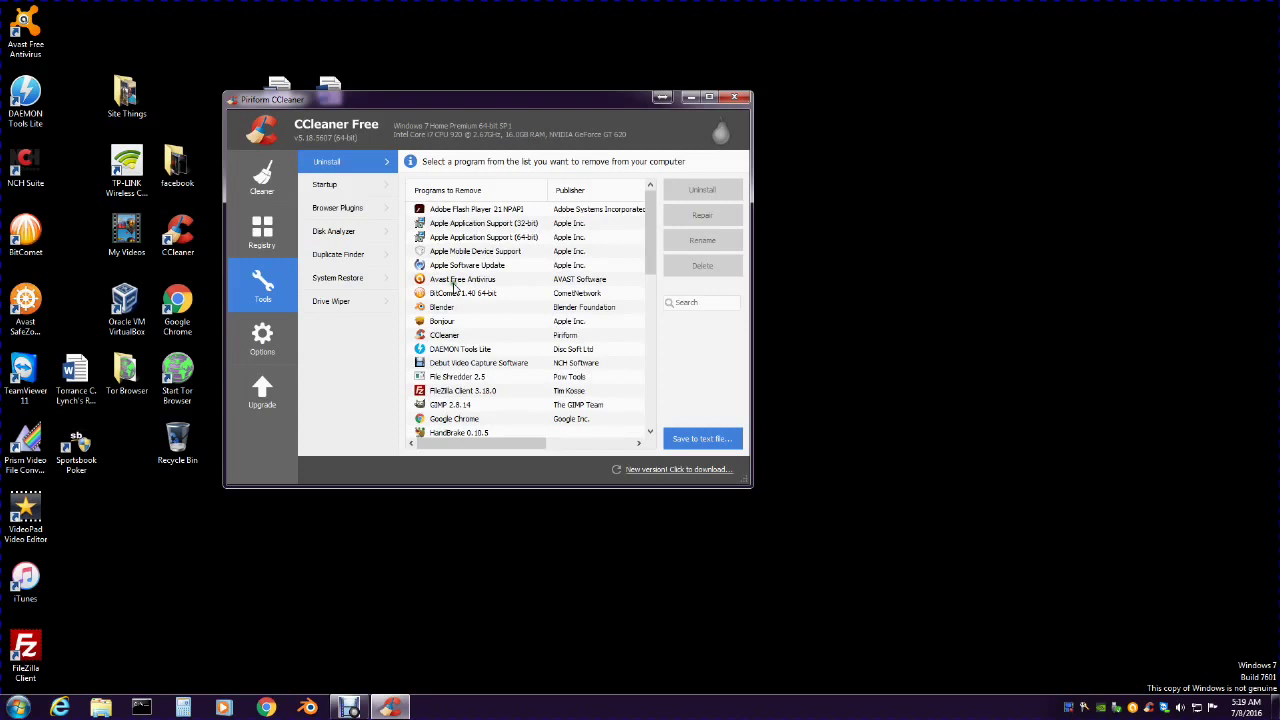
click(455, 285)
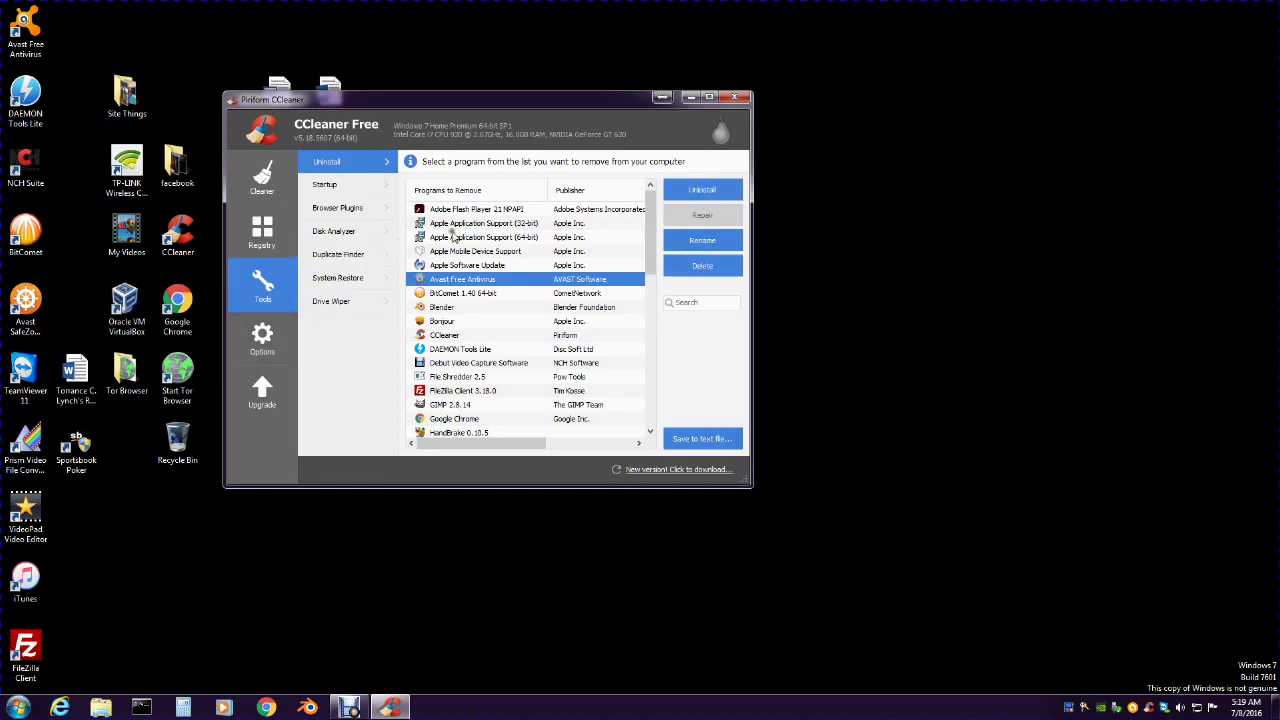
click(454, 237)
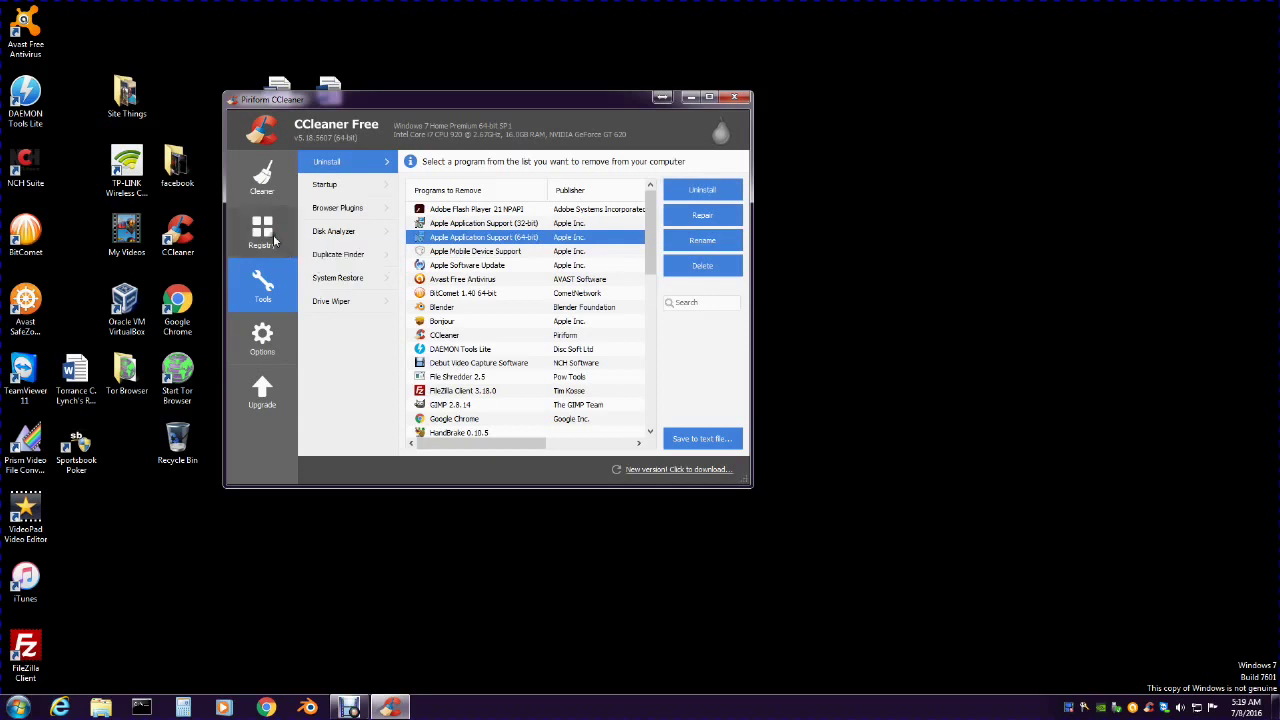
click(262, 236)
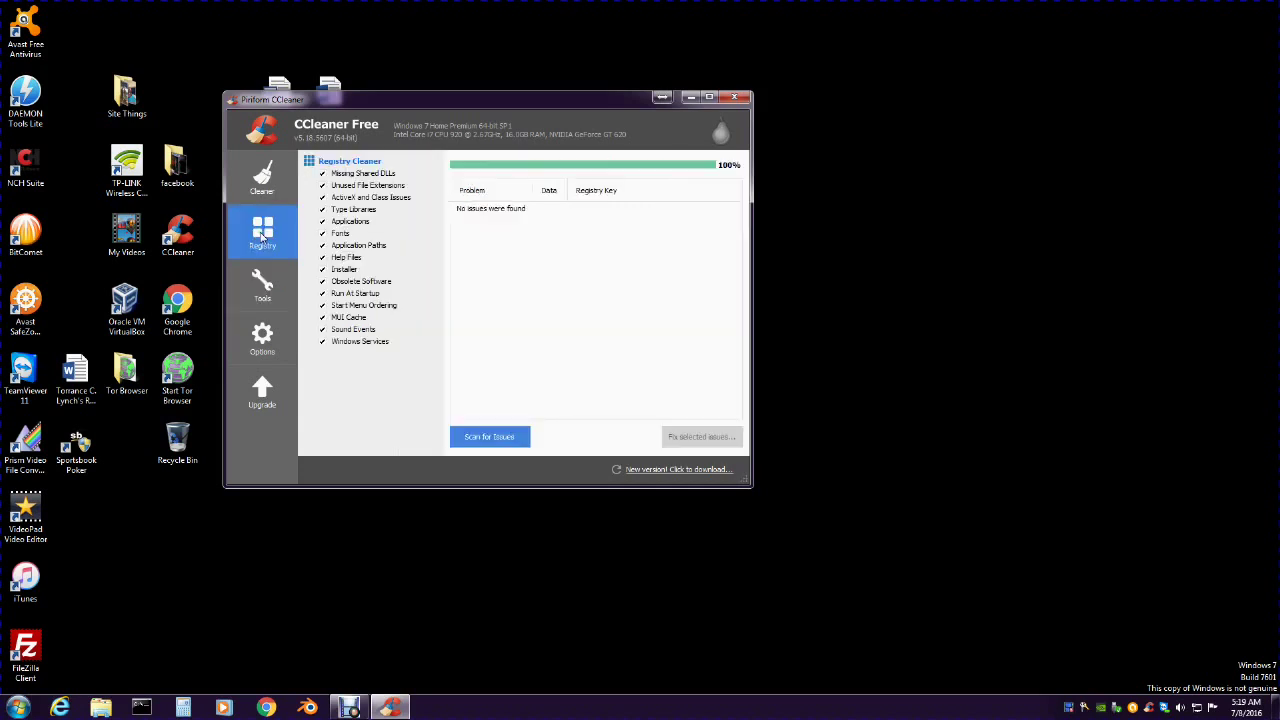
click(257, 190)
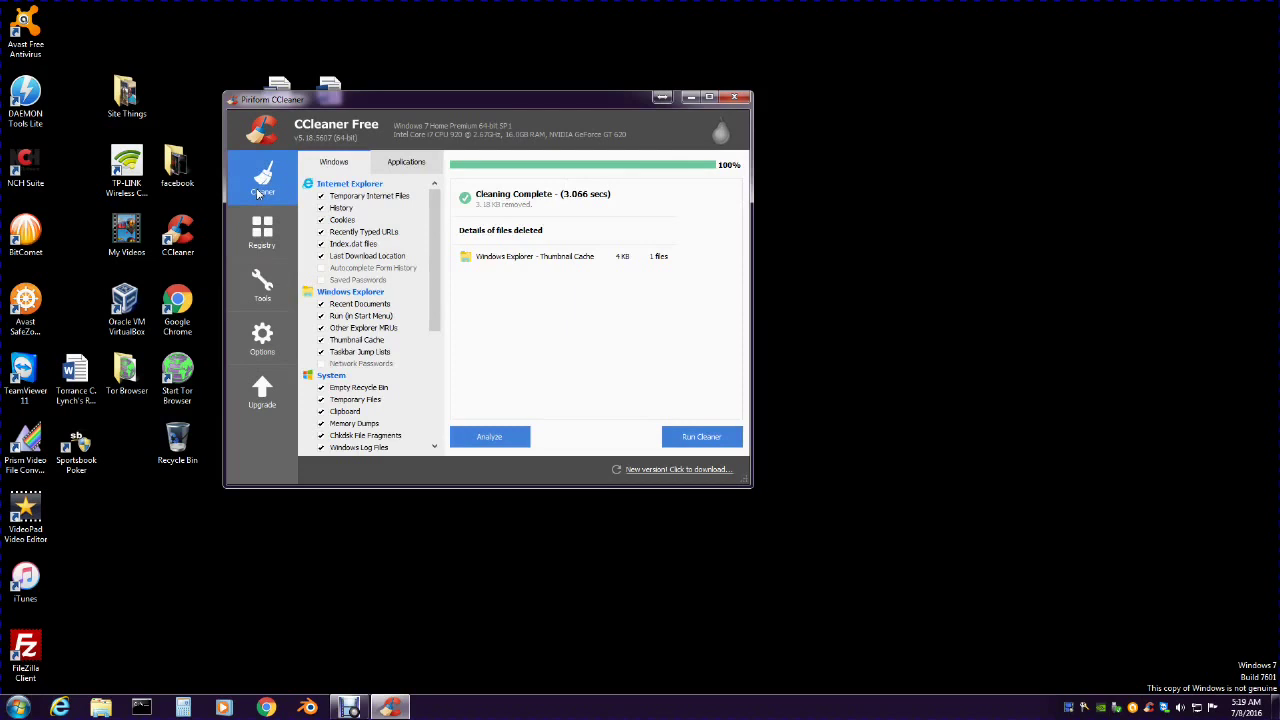
click(271, 297)
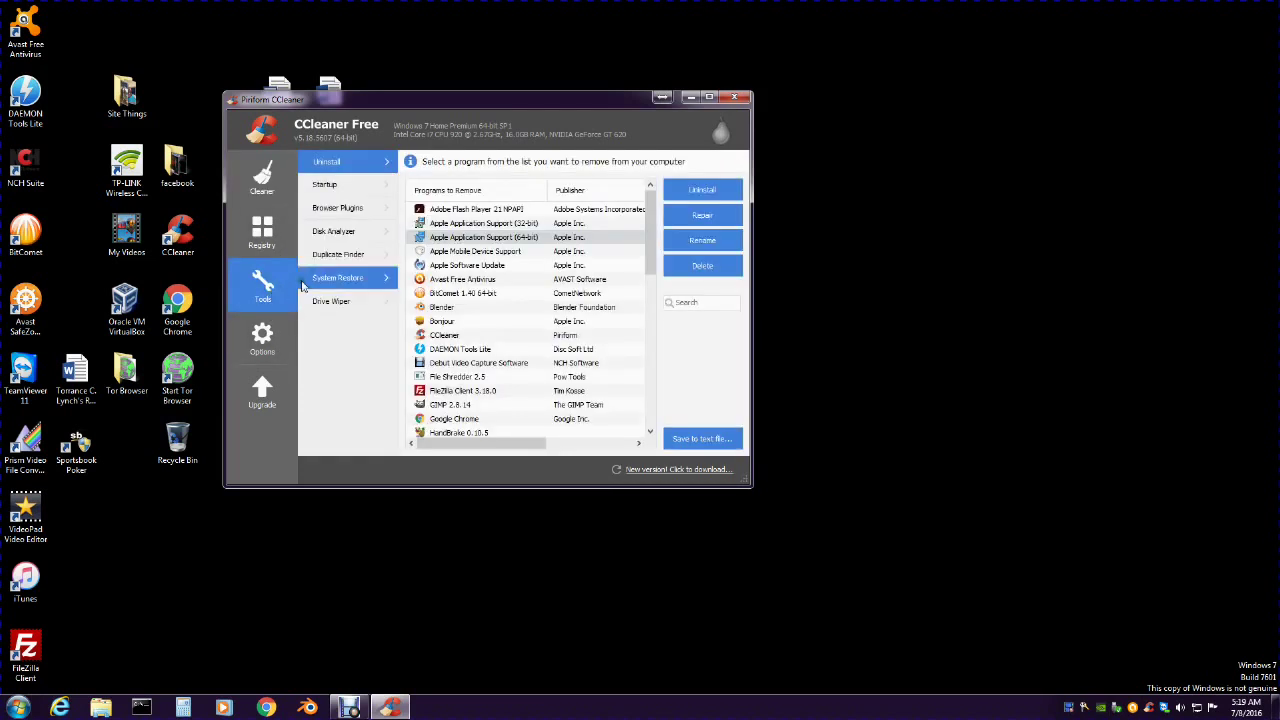
- View the Startup and Browser Plugins tools, ending on Disk Analyzer with Local Disk (C:) checked
click(323, 187)
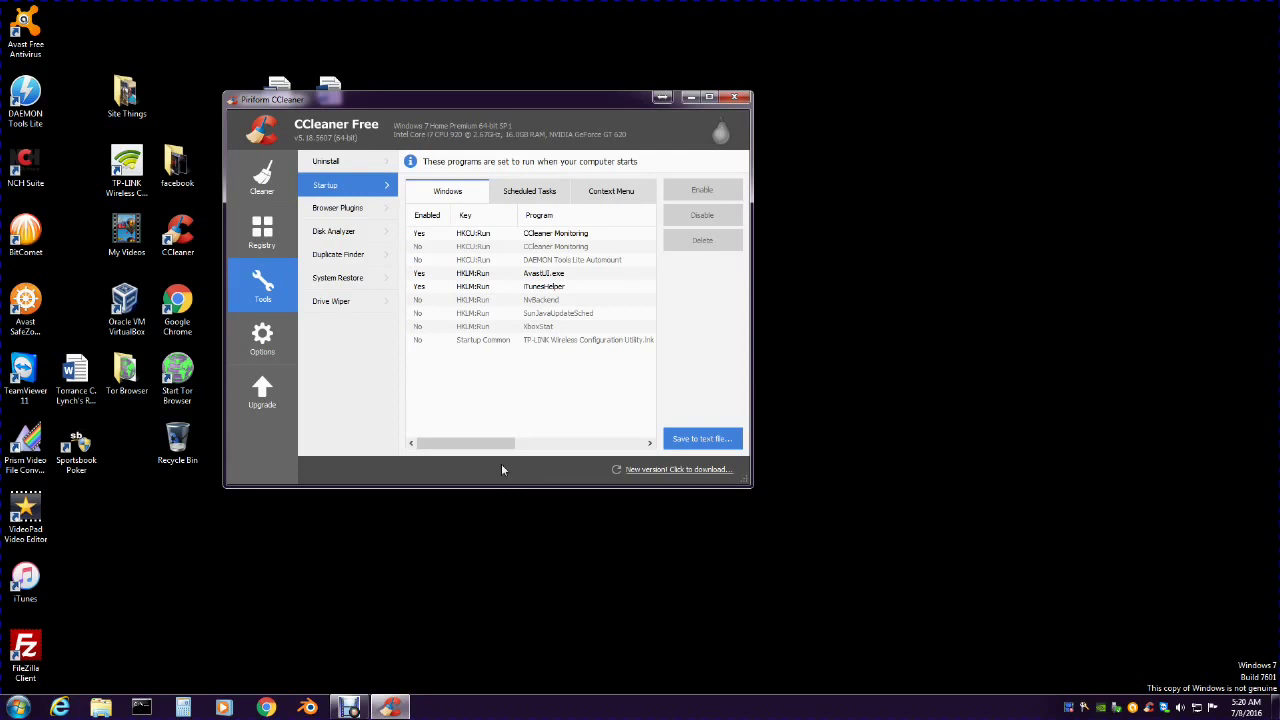
click(330, 208)
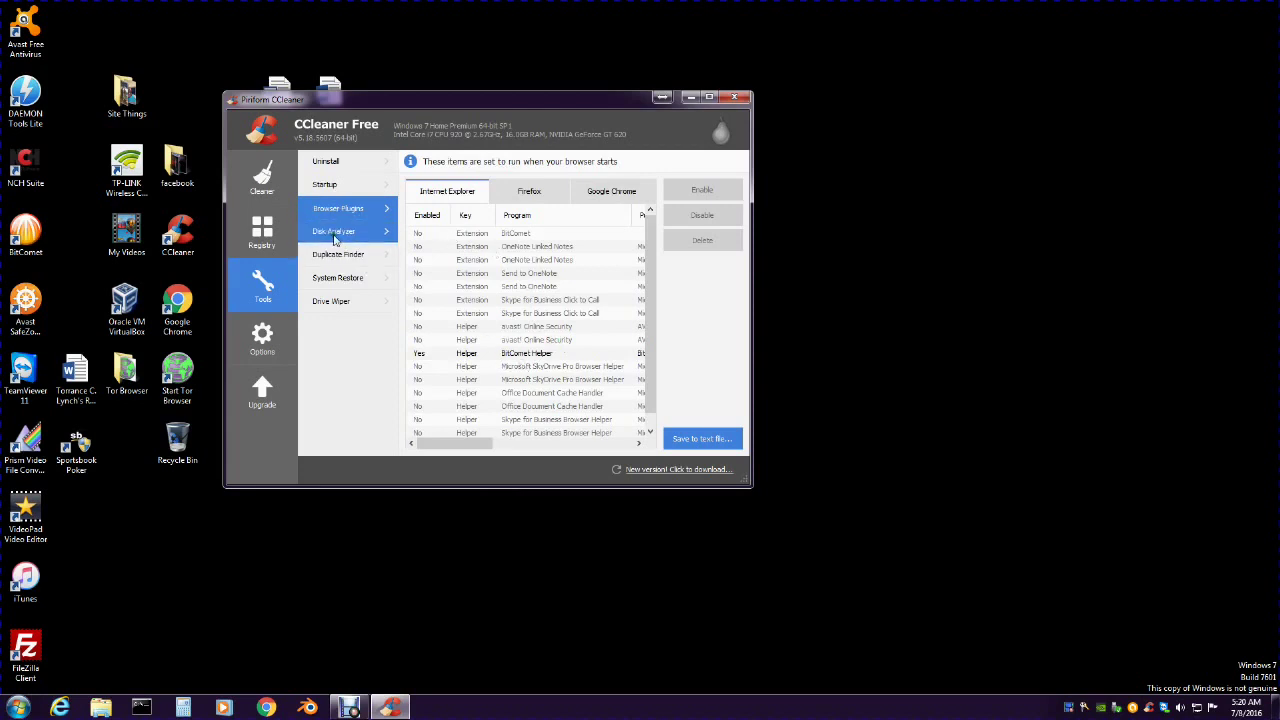
click(335, 238)
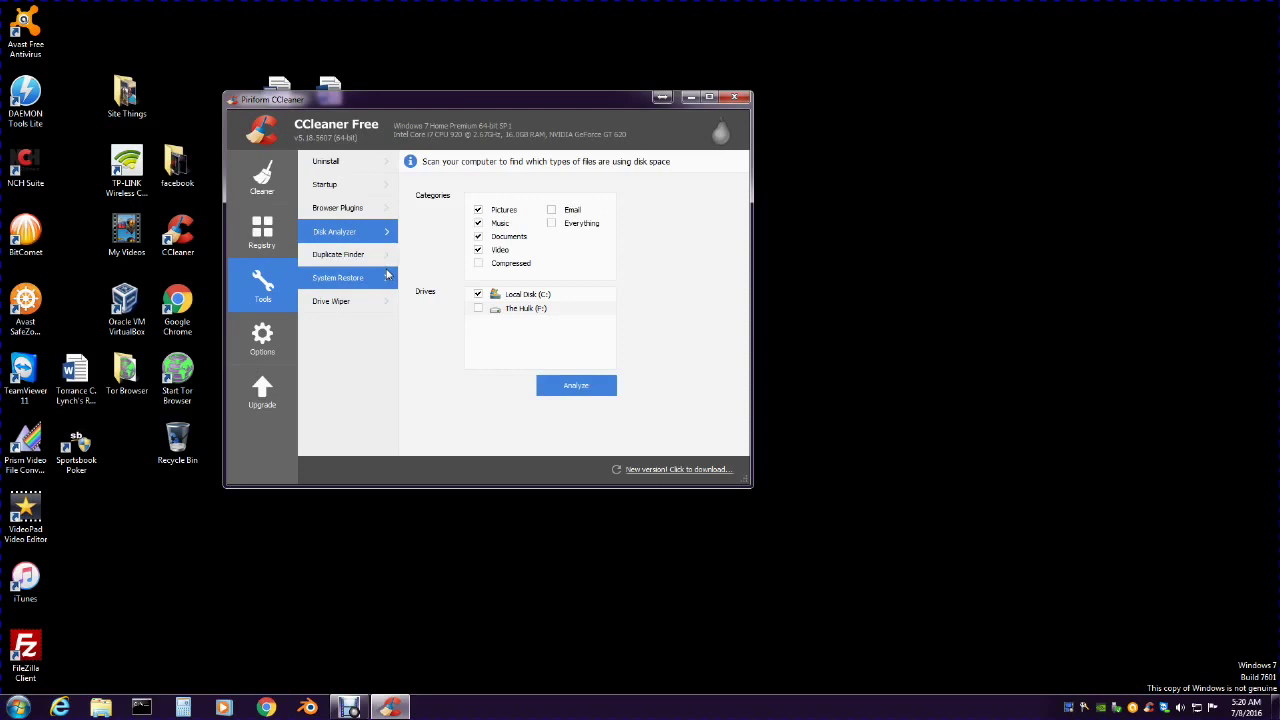
- Show Duplicate Finder, matching by Name, Size and Modified date, ignoring files under 1 MB
click(352, 258)
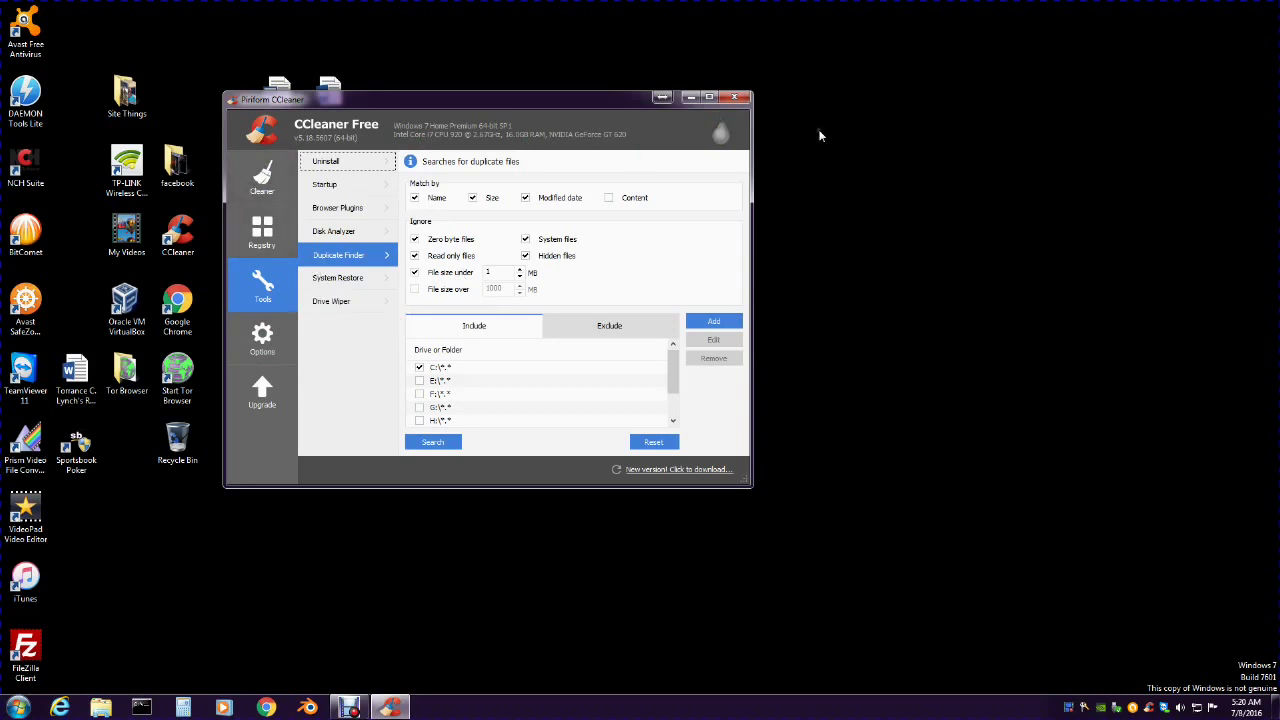
- Close CCleaner and search the web for 'ccleaner' from Chrome's address bar
click(734, 97)
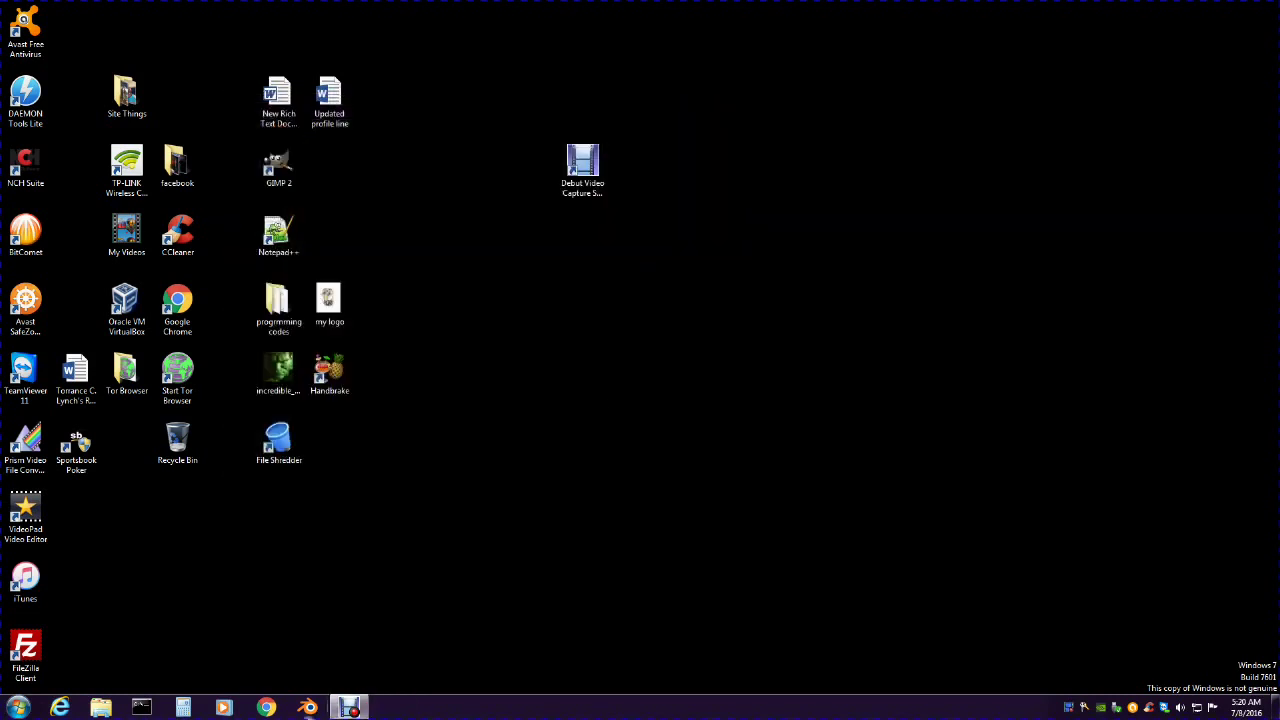
click(265, 707)
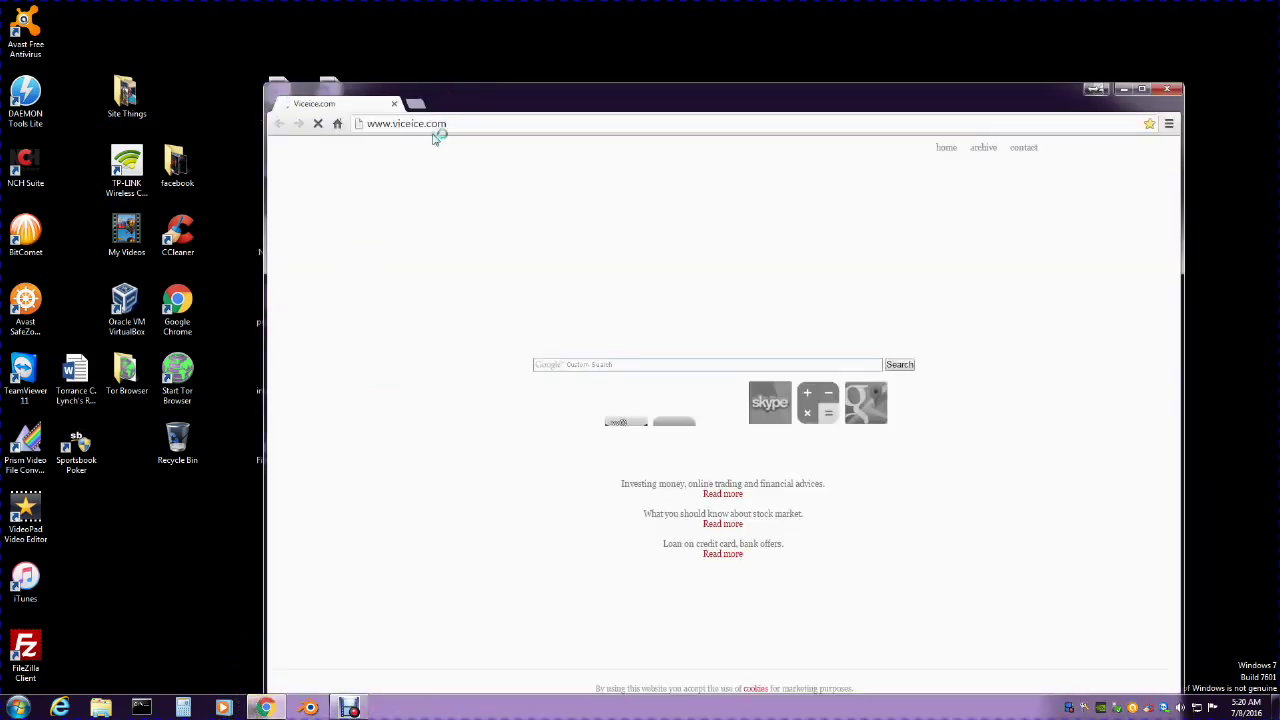
click(433, 125)
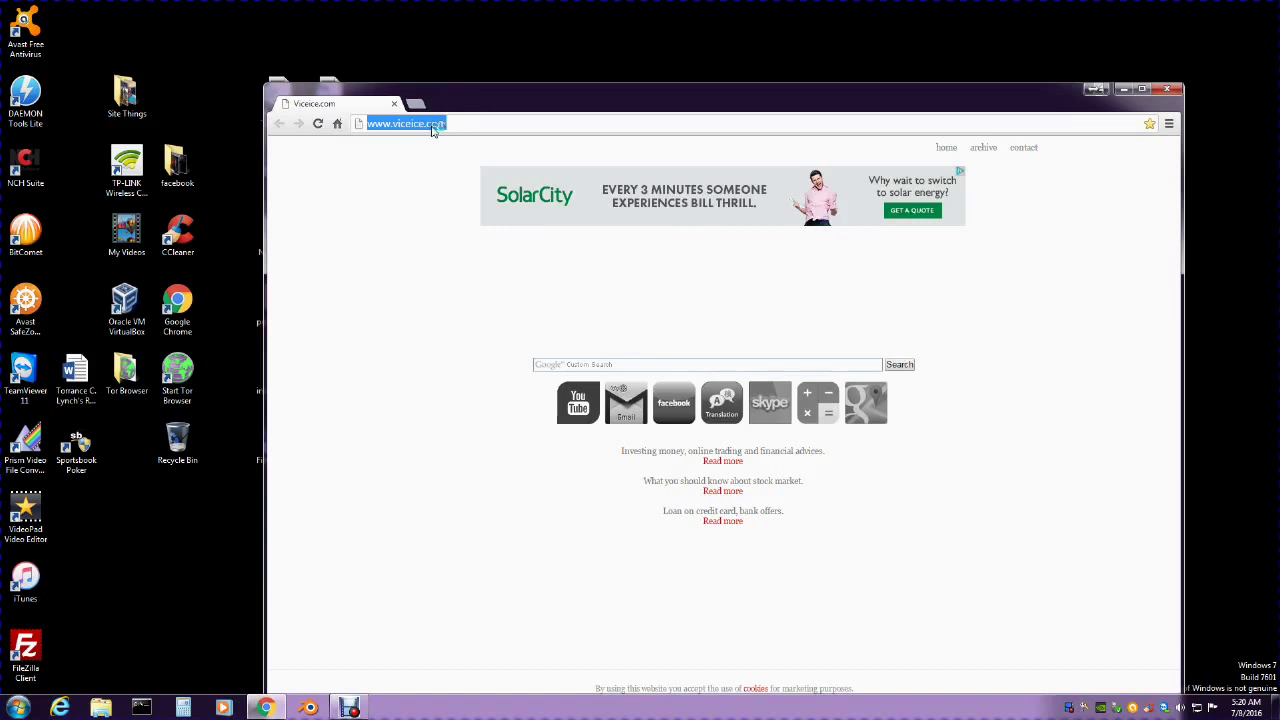
text(cc)
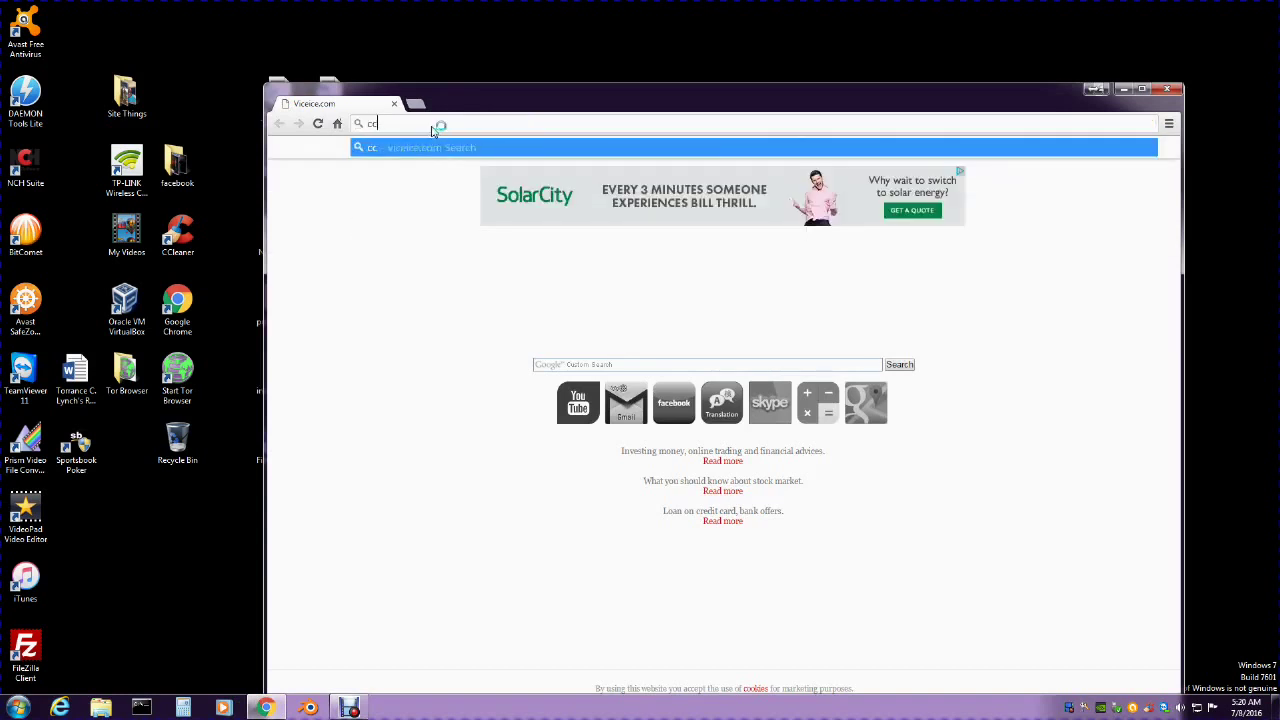
text(lea)
text(ner)
key(Return)
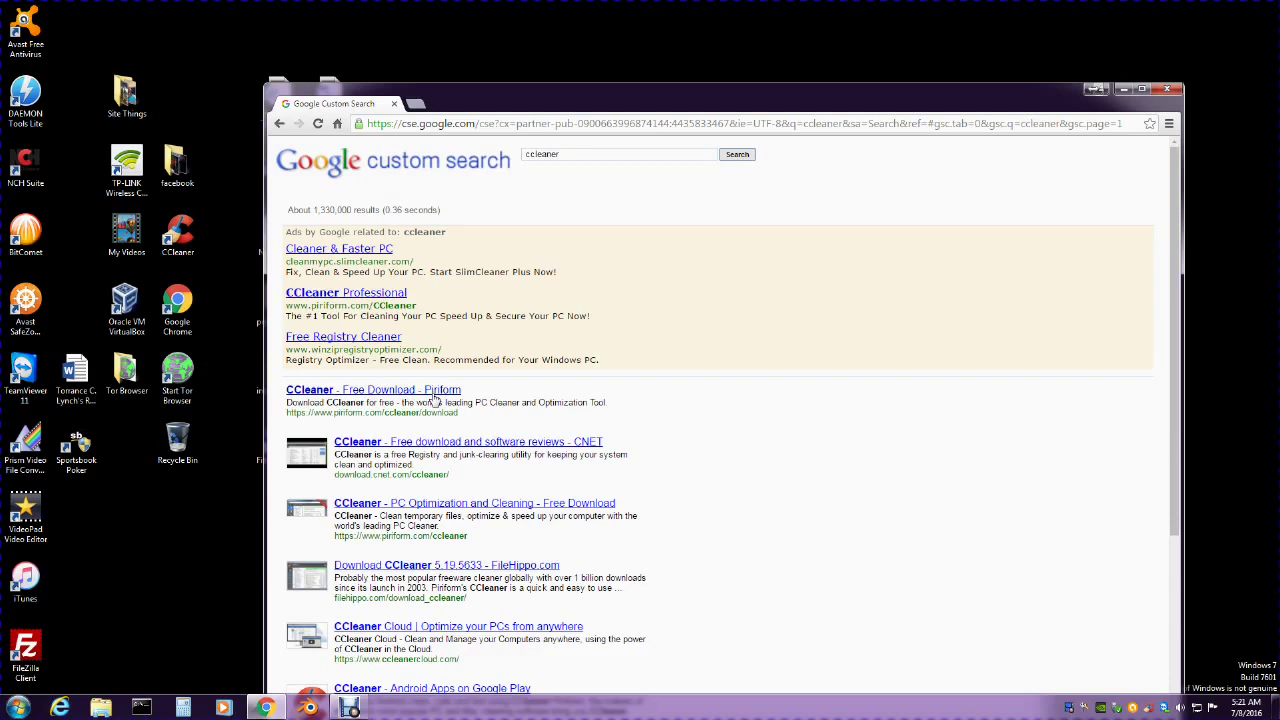
- Open the 'CCleaner - Free Download - Piriform' result to compare Free, Professional and Professional Plus
click(366, 393)
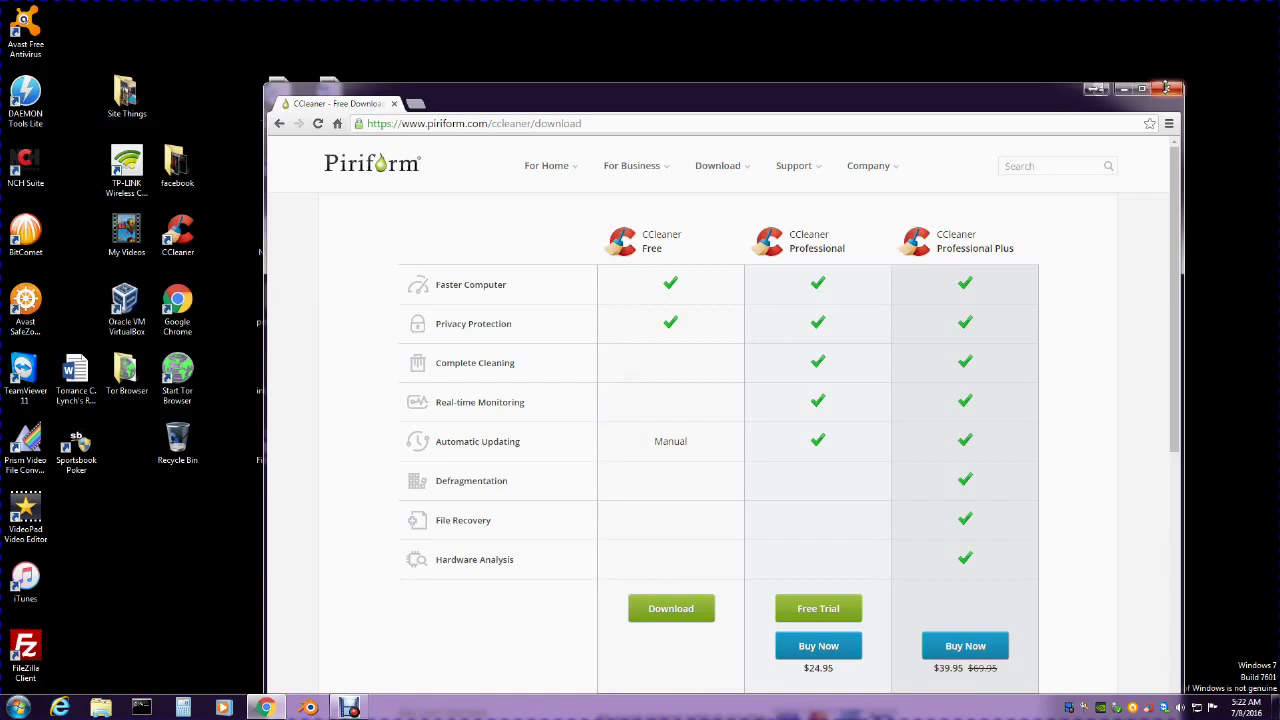
- Close the Chrome window to return to the Windows desktop
click(1156, 90)
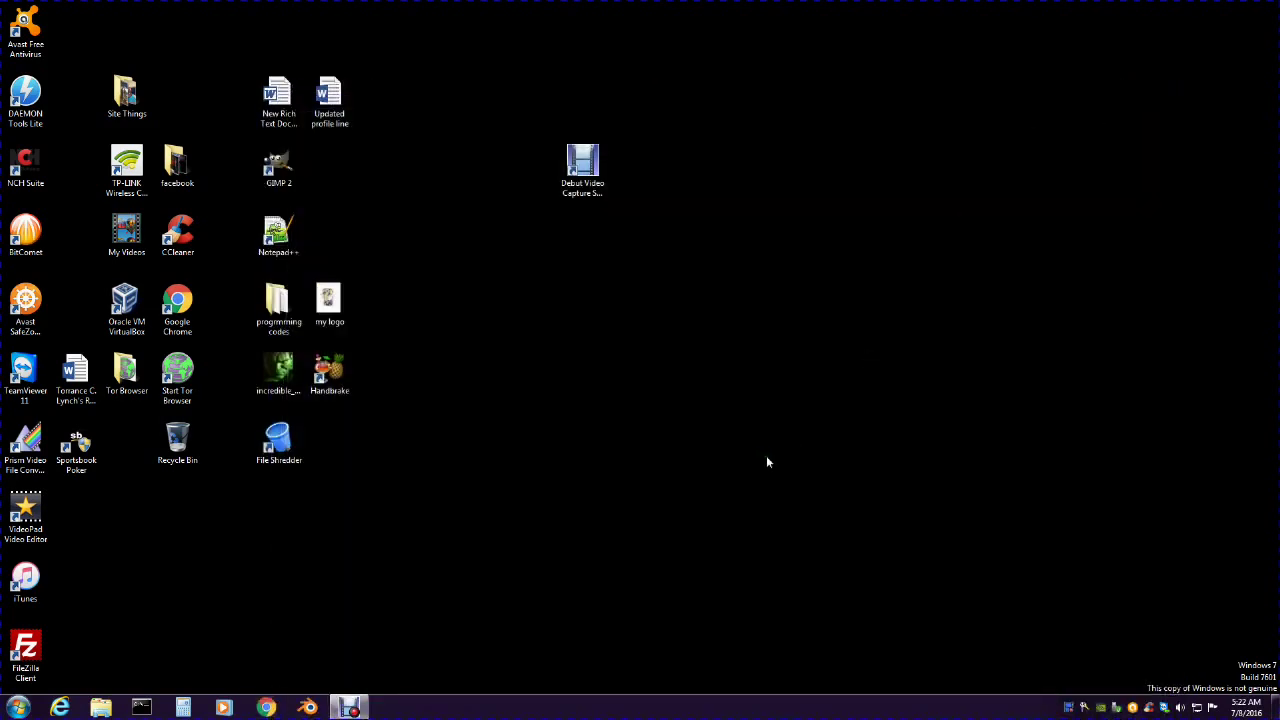